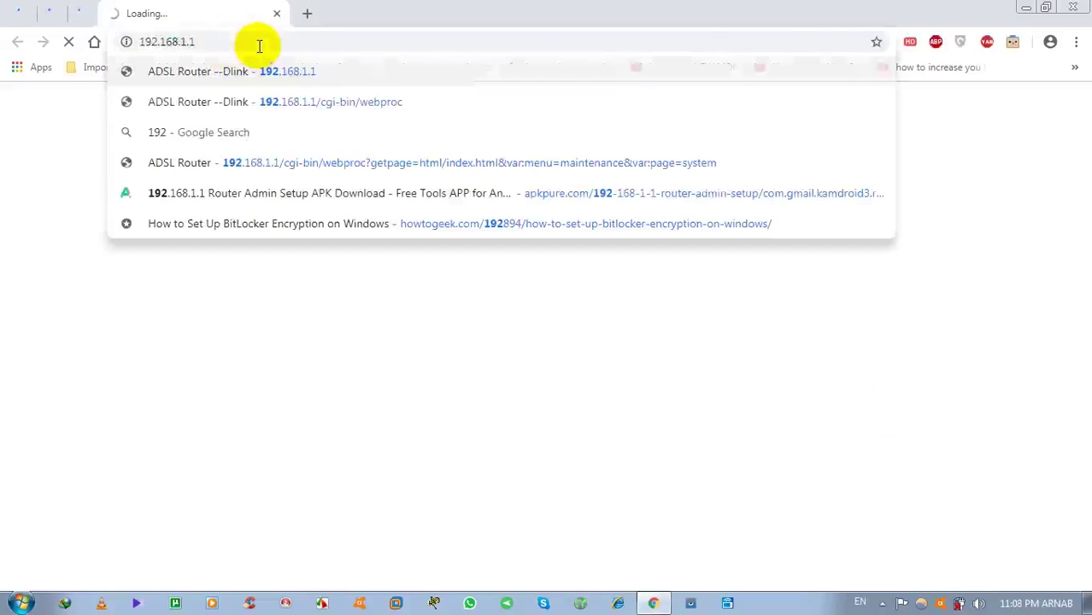
Open the router admin at 192.168.1.1 and log in with the admin password
{"action": "key", "text": "Return"}
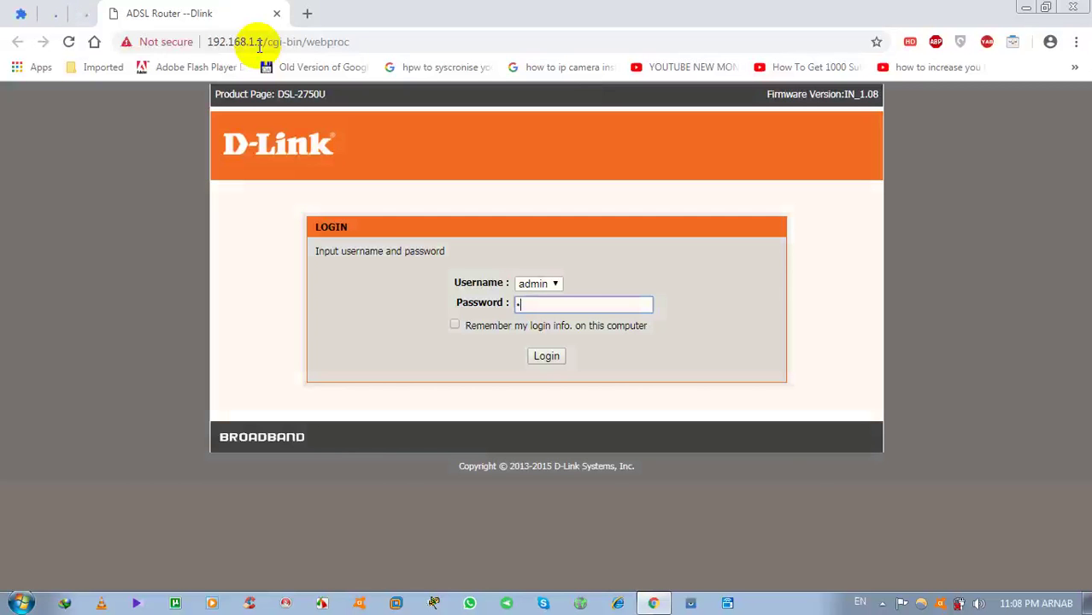
{"action": "type", "text": "12345678"}
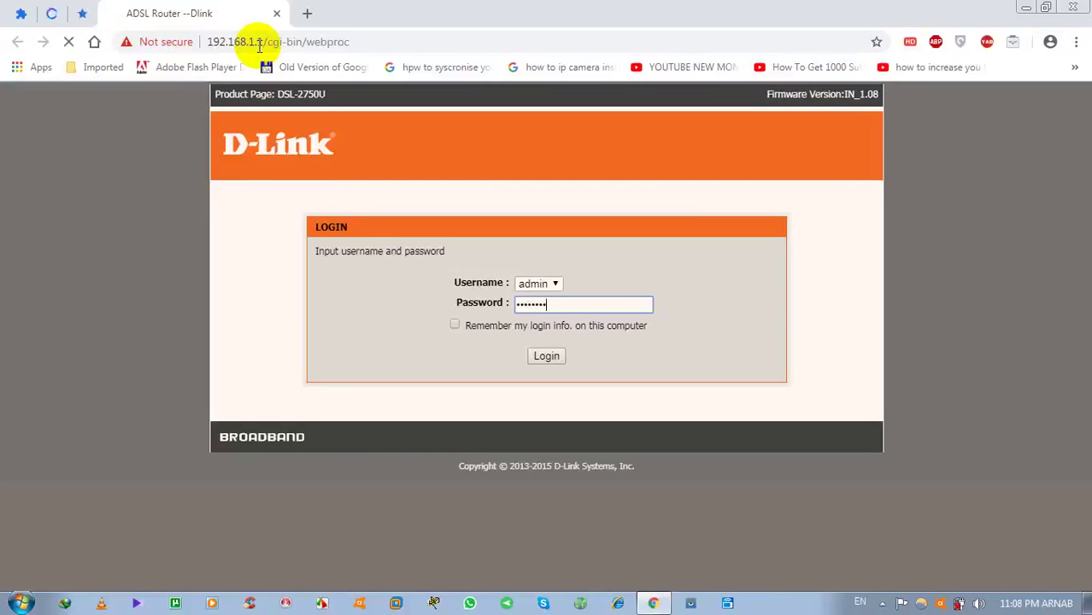
{"action": "key", "text": "Return"}
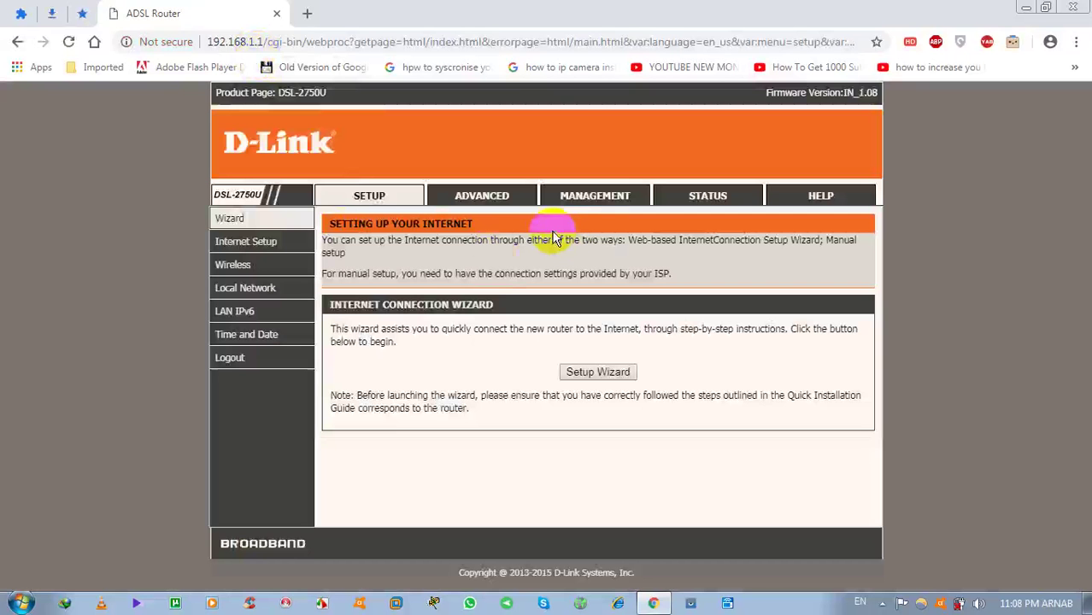
Go to Management > Advanced > Samba to show the Samba server settings
{"action": "left_click", "coordinate": [617, 201]}
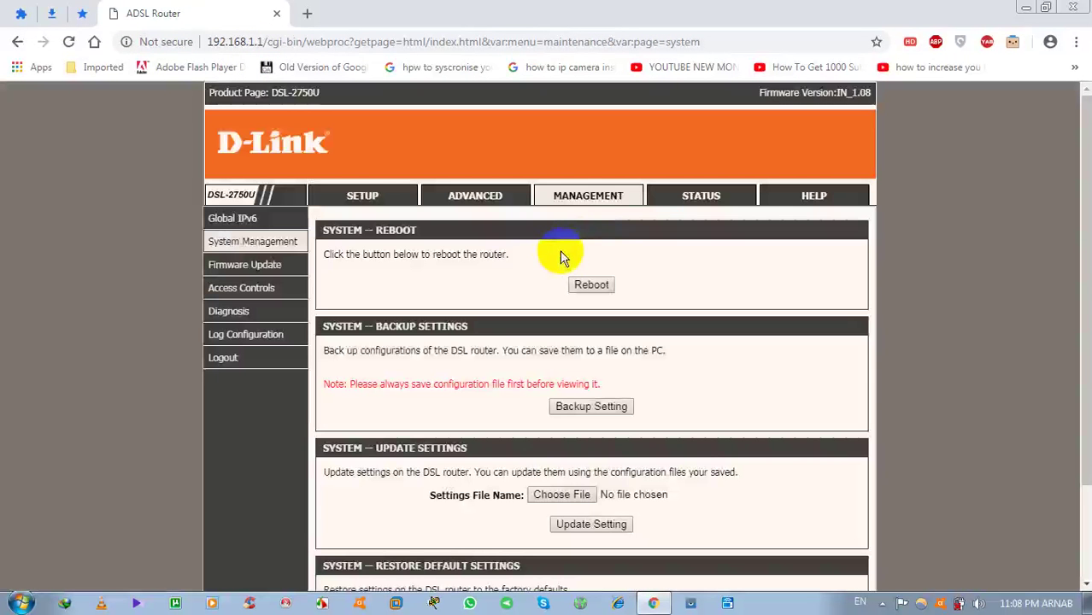
{"action": "left_click", "coordinate": [495, 203]}
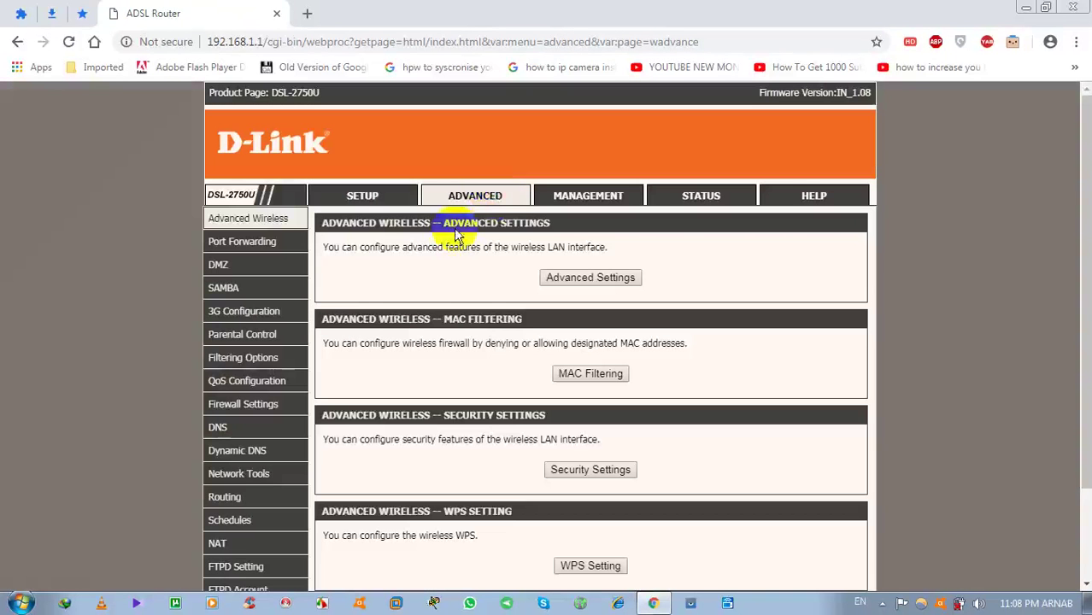
{"action": "left_click", "coordinate": [224, 289]}
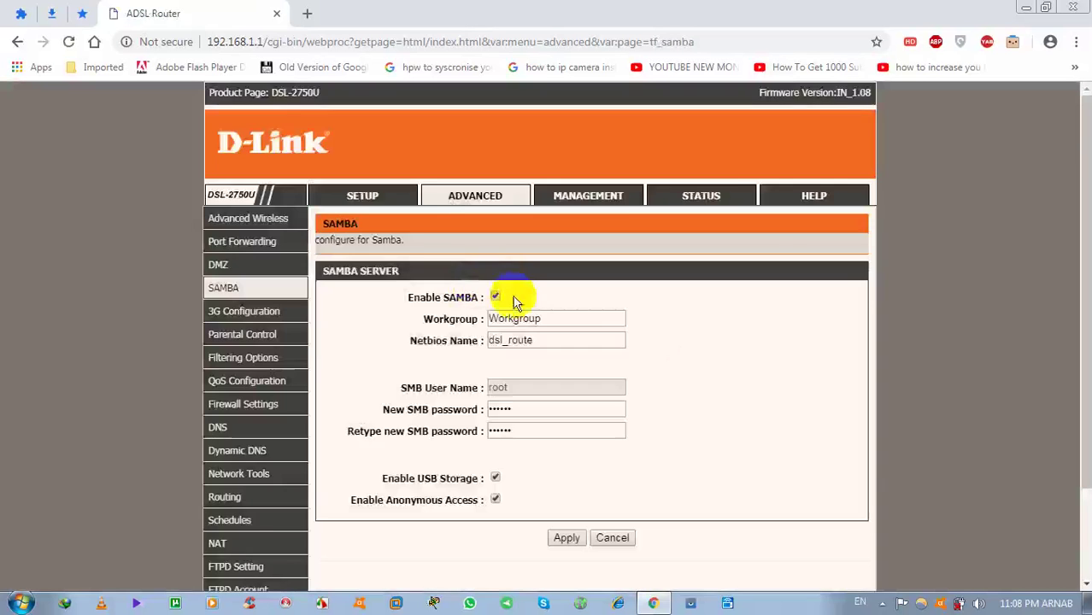
{"action": "scroll", "coordinate": [657, 365], "scroll_direction": "down", "scroll_amount": 1}
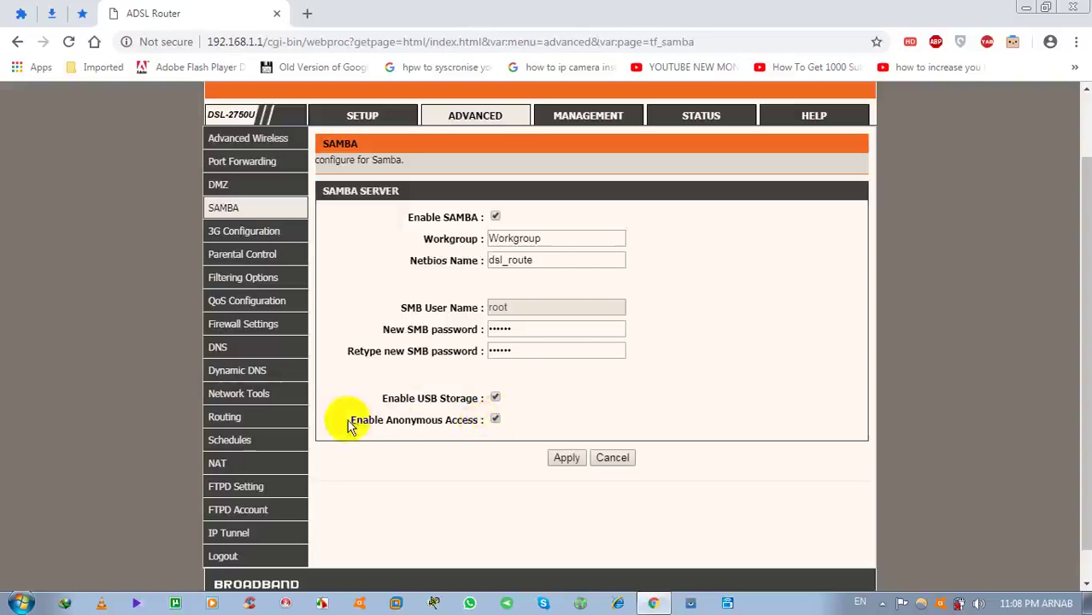
{"action": "left_click_drag", "start_coordinate": [350, 423], "coordinate": [507, 425]}
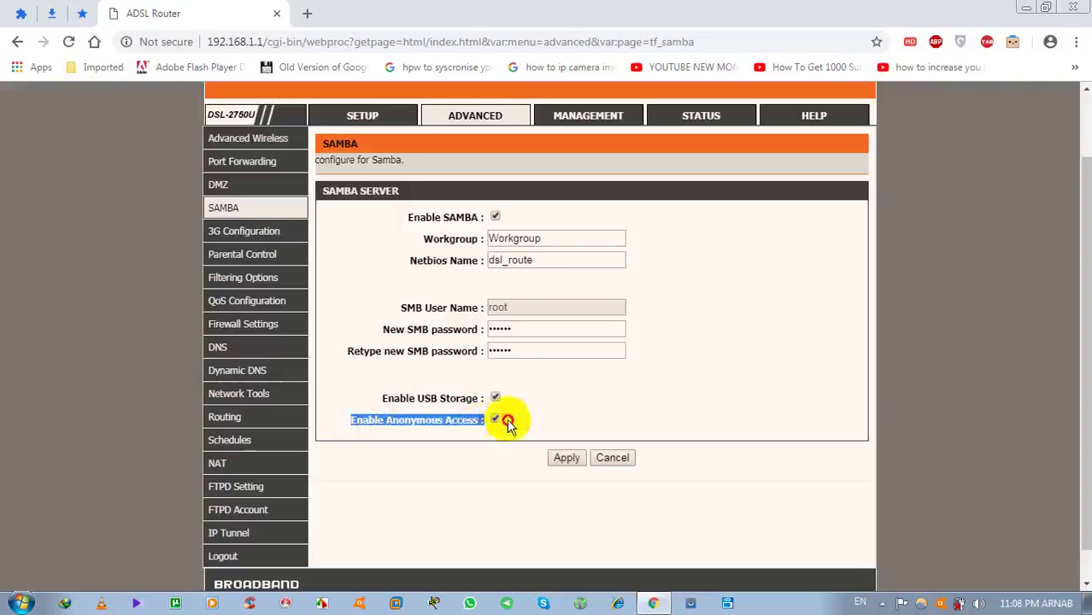
{"action": "left_click", "coordinate": [671, 400]}
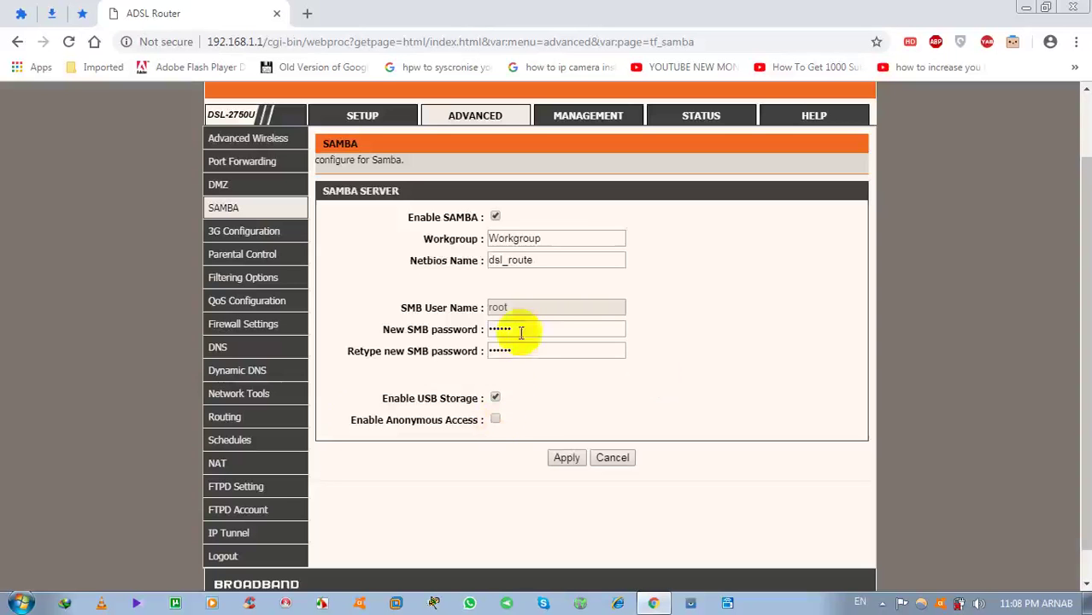
Clear the New SMB password field and enter a new SMB password
{"action": "left_click_drag", "start_coordinate": [525, 331], "coordinate": [451, 330]}
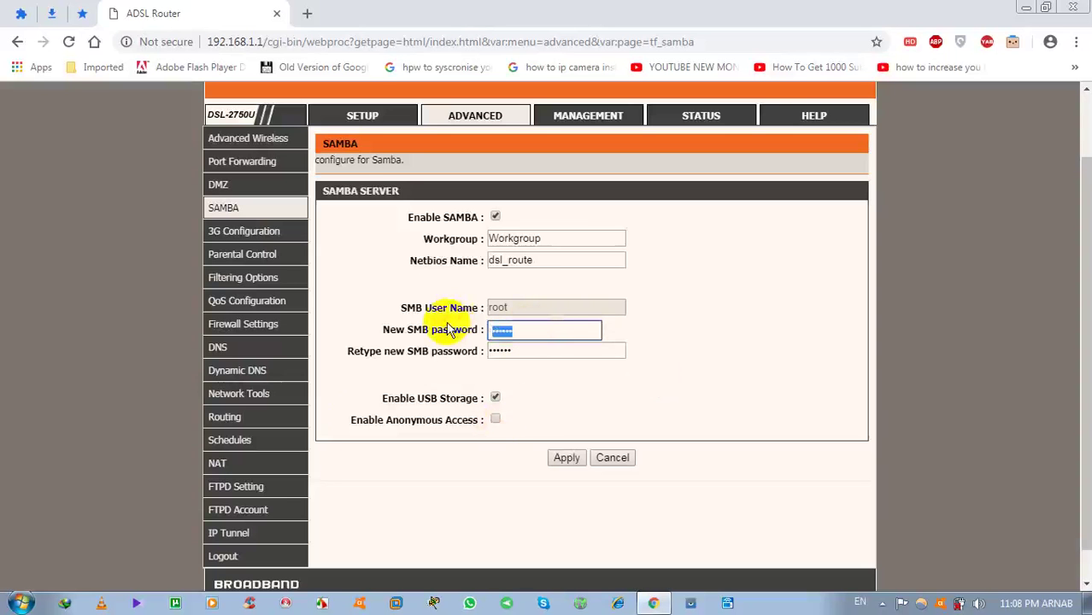
{"action": "left_click", "coordinate": [696, 381]}
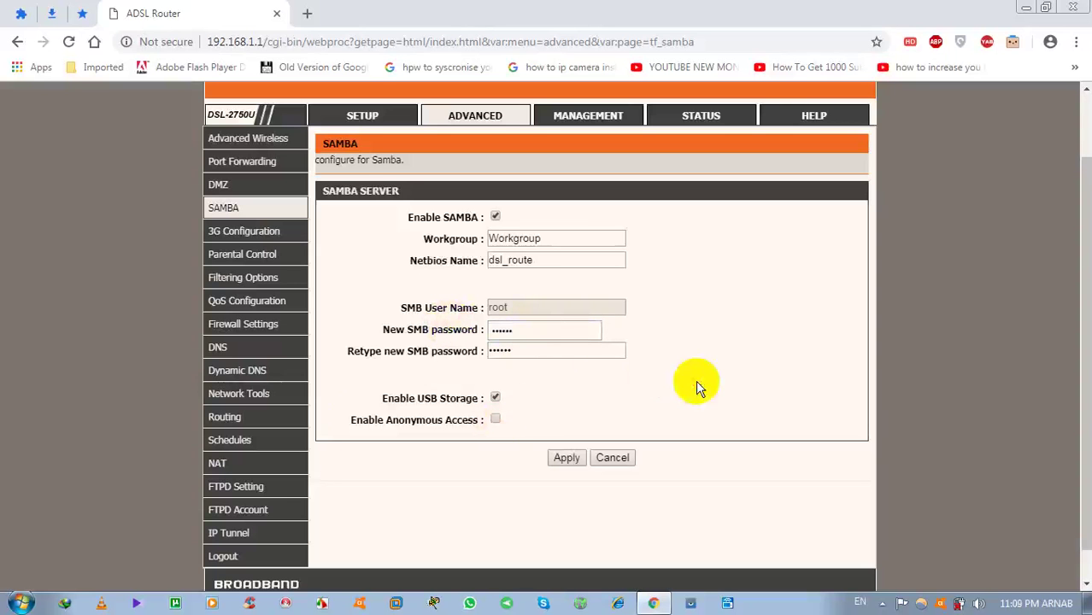
{"action": "left_click_drag", "start_coordinate": [541, 331], "coordinate": [451, 329]}
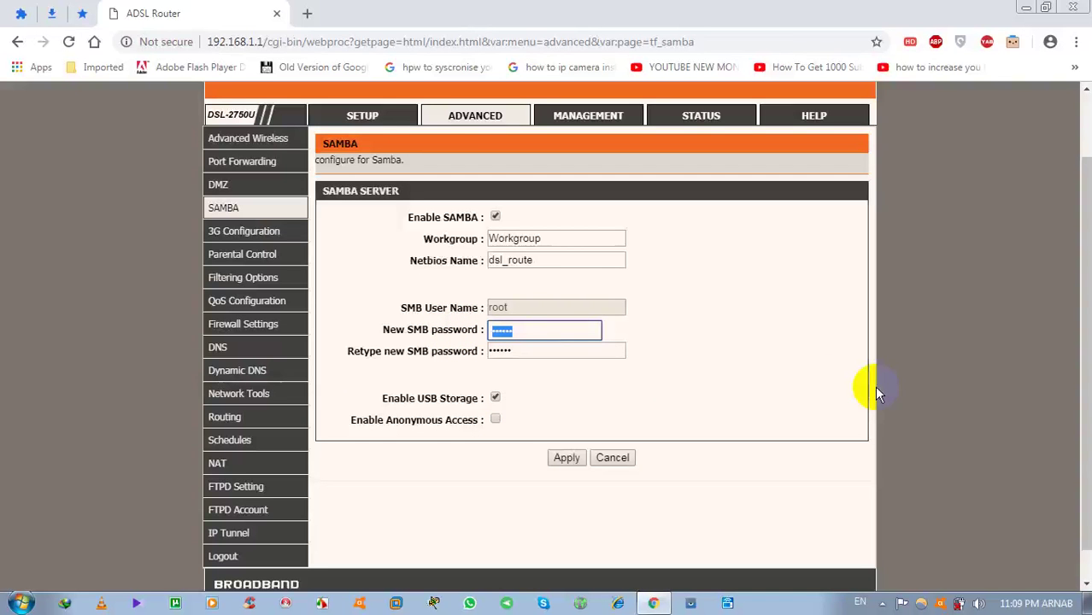
{"action": "key", "text": "BackSpace"}
{"action": "type", "text": "1"}
Replace the Retype new SMB password confirmation and apply the Samba settings
{"action": "left_click", "coordinate": [556, 350]}
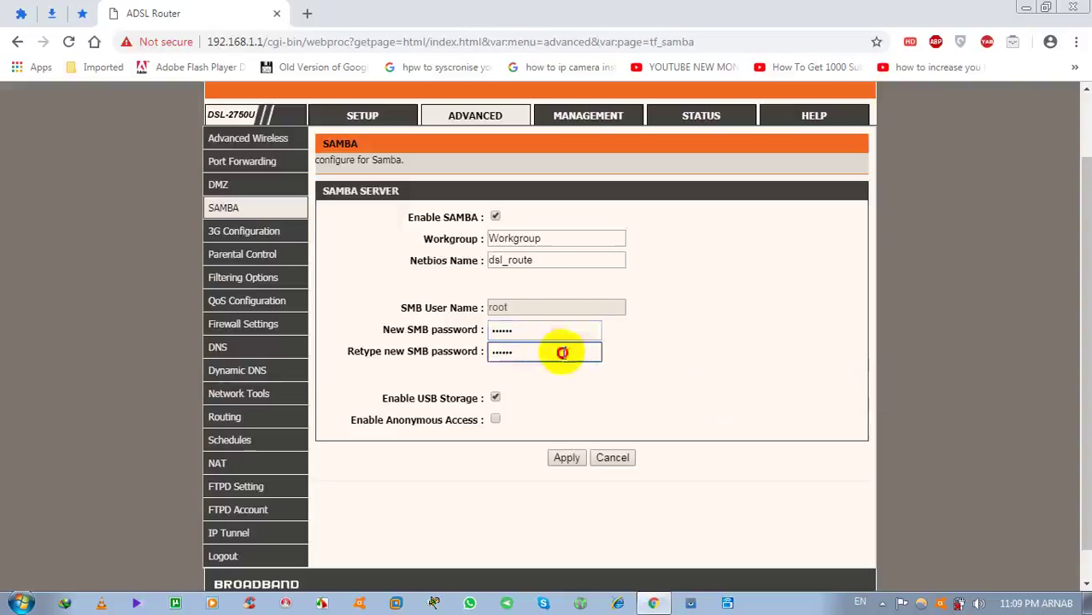
{"action": "left_click_drag", "start_coordinate": [556, 350], "coordinate": [424, 346]}
{"action": "key", "text": "BackSpace"}
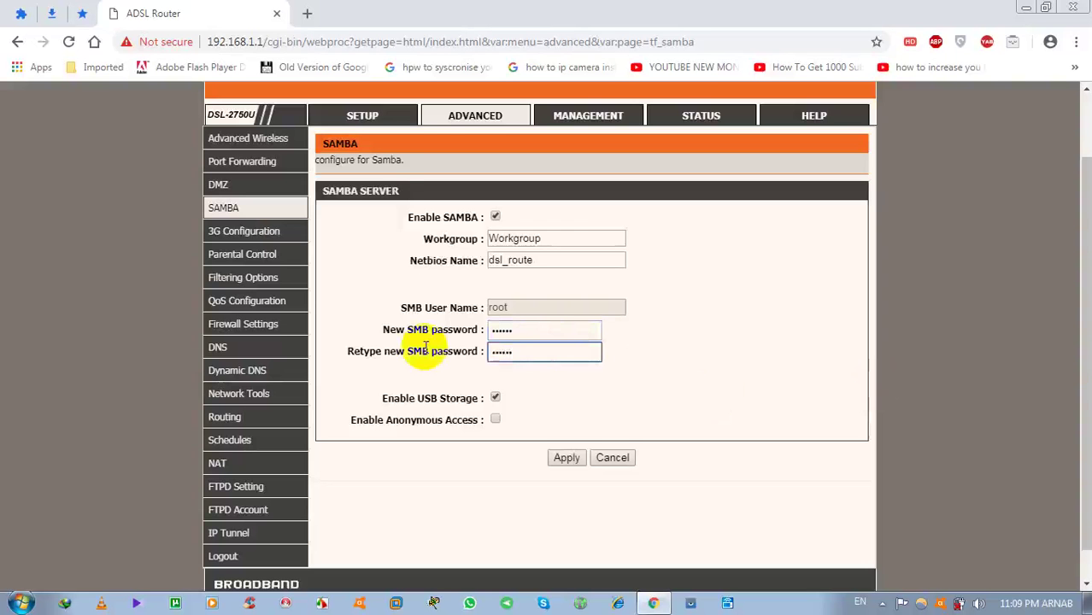
{"action": "left_click", "coordinate": [809, 380]}
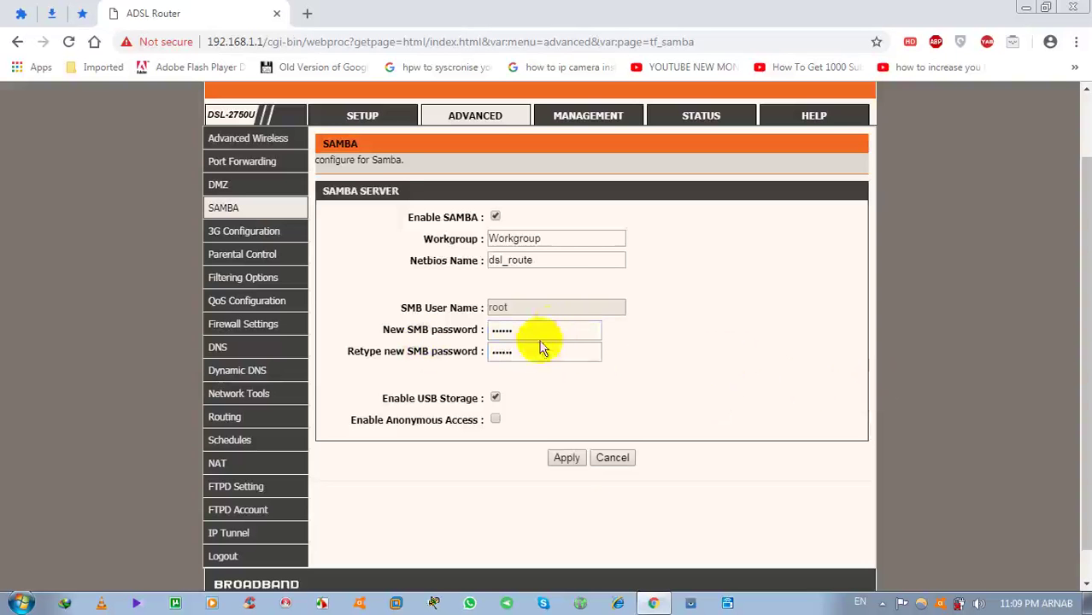
{"action": "left_click", "coordinate": [568, 458]}
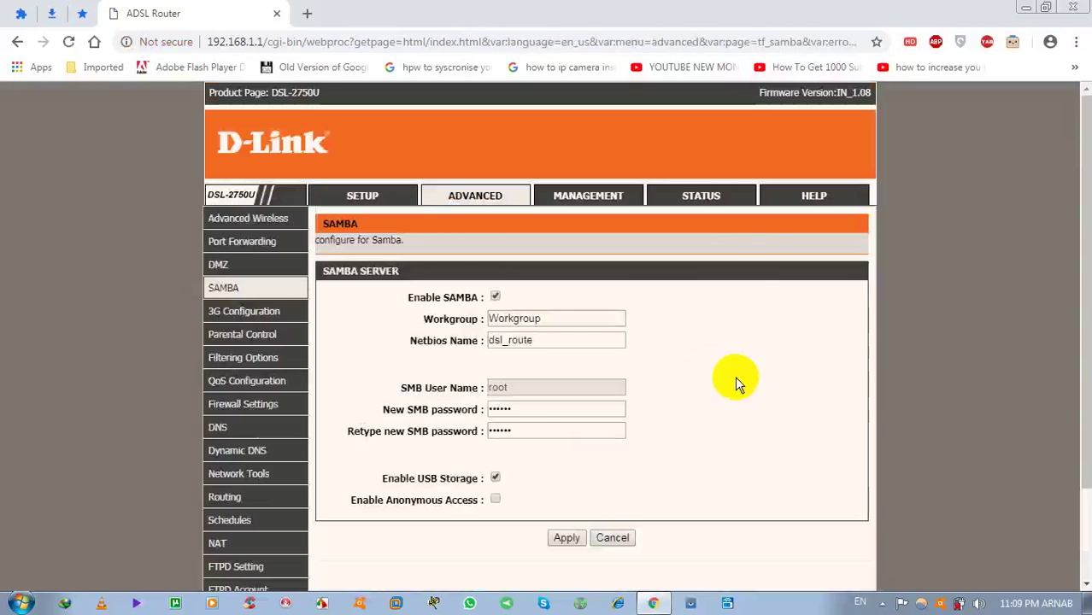
{"action": "scroll", "coordinate": [734, 365], "scroll_direction": "down", "scroll_amount": 3}
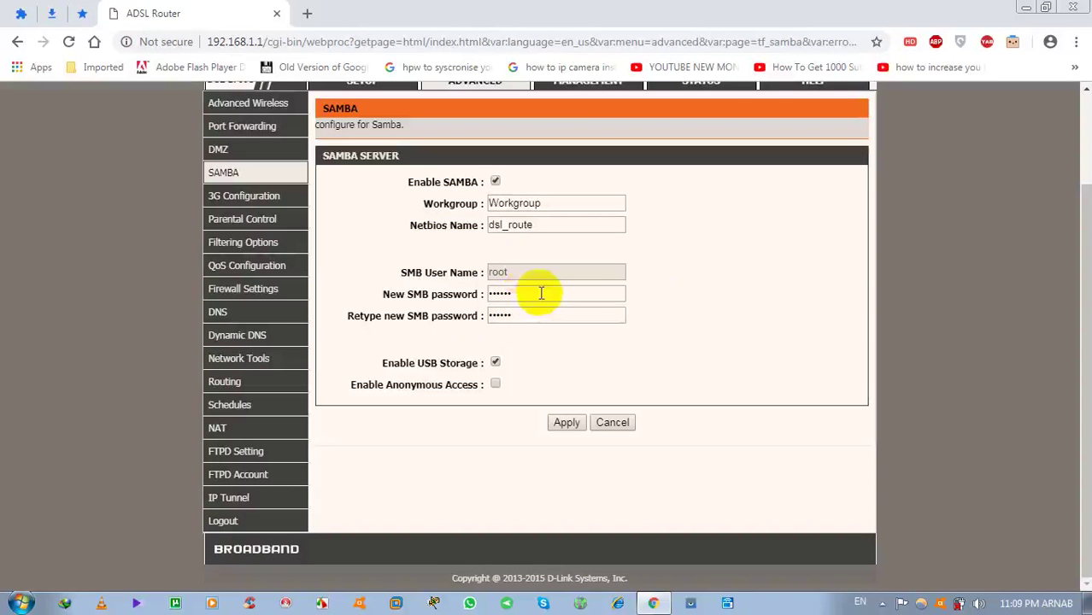
{"action": "double_click", "coordinate": [531, 292]}
{"action": "left_click", "coordinate": [812, 291]}
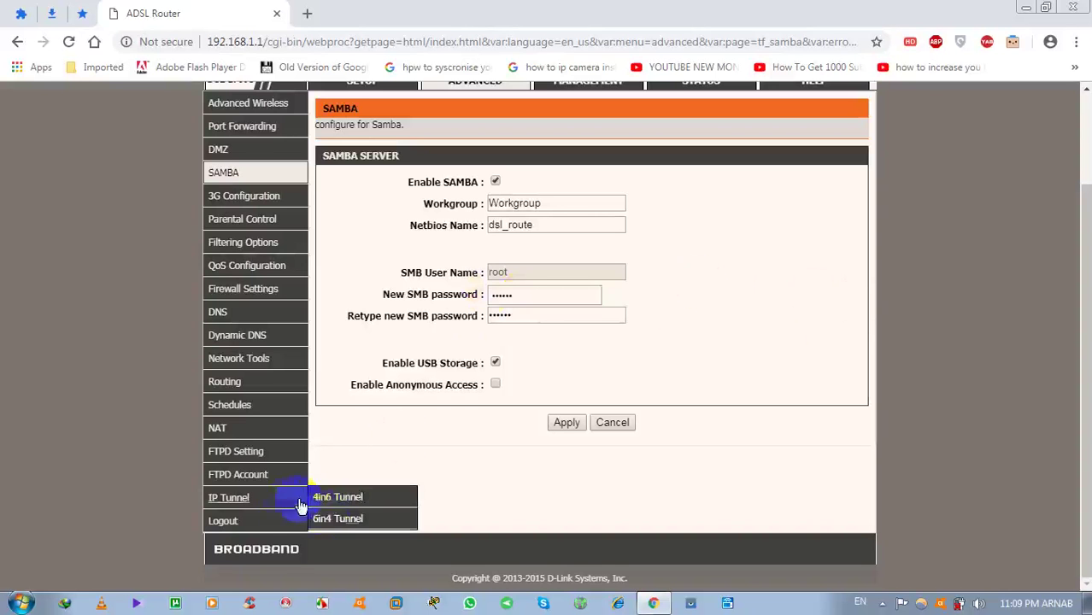
{"action": "left_click", "coordinate": [223, 522]}
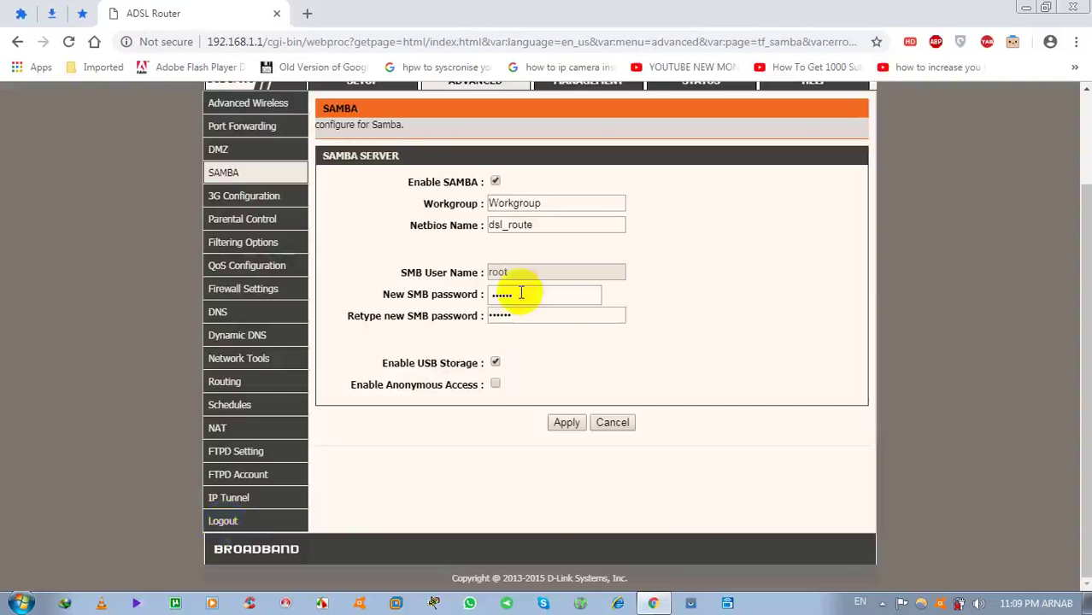
{"action": "double_click", "coordinate": [490, 294]}
Change the New SMB password input's type from password to text in DevTools, then close DevTools
{"action": "right_click", "coordinate": [500, 294]}
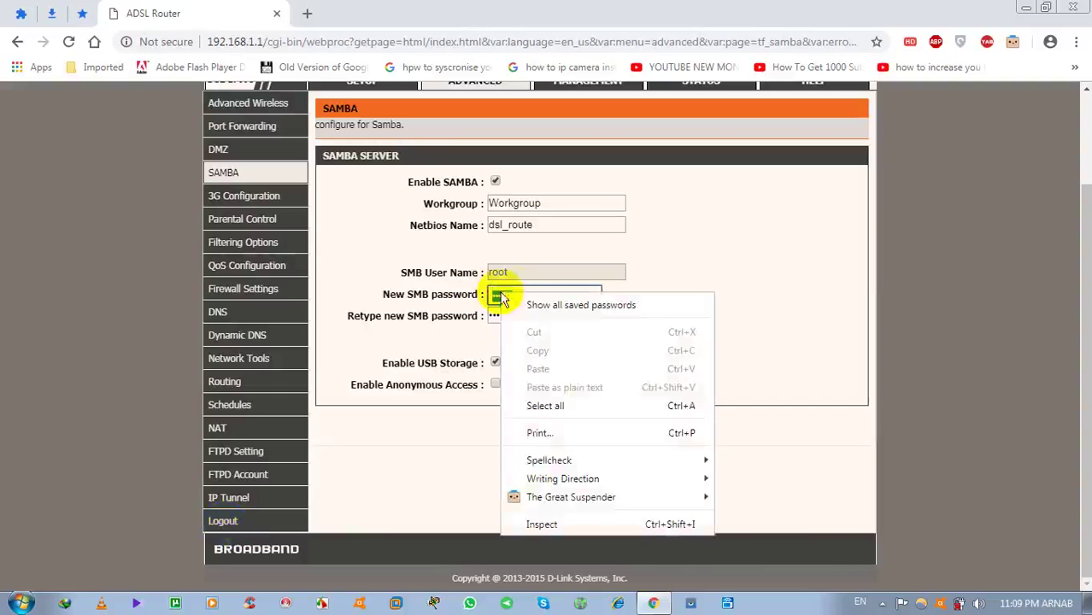
{"action": "left_click", "coordinate": [550, 523]}
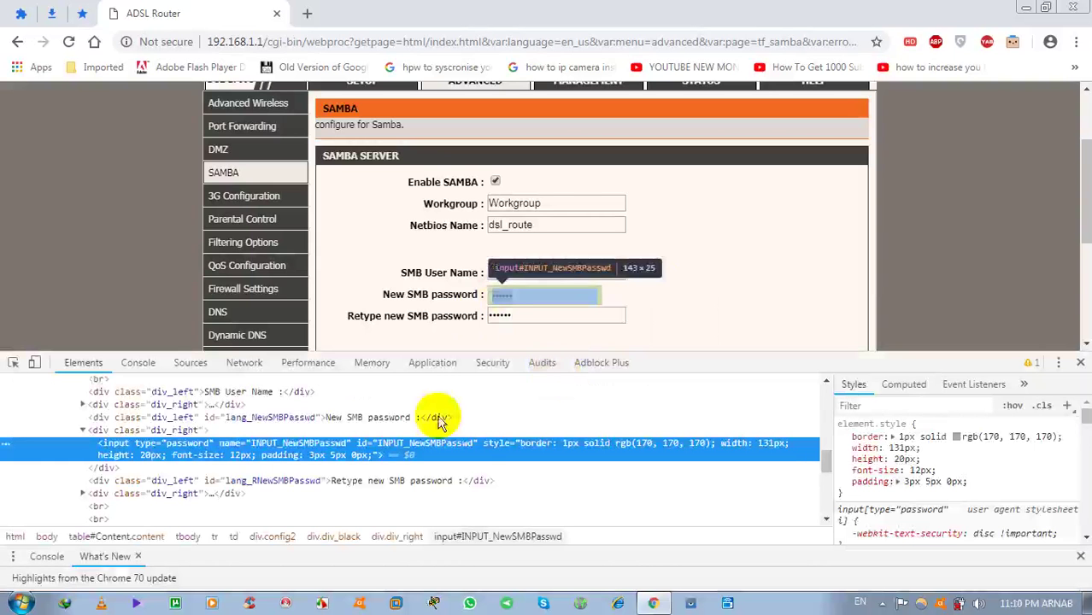
{"action": "double_click", "coordinate": [197, 445]}
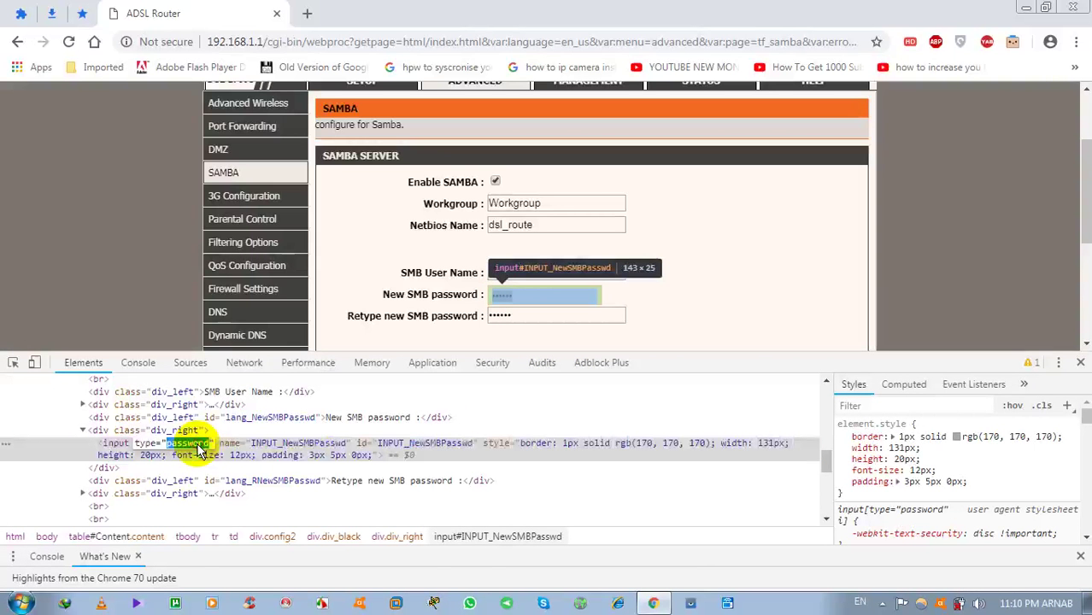
{"action": "type", "text": "text"}
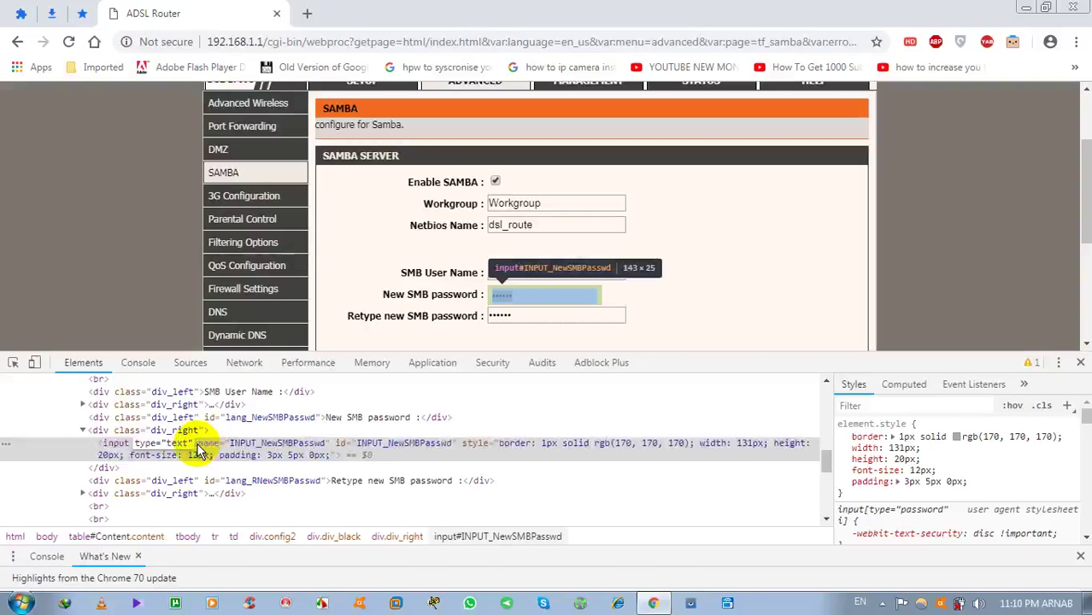
{"action": "key", "text": "Return"}
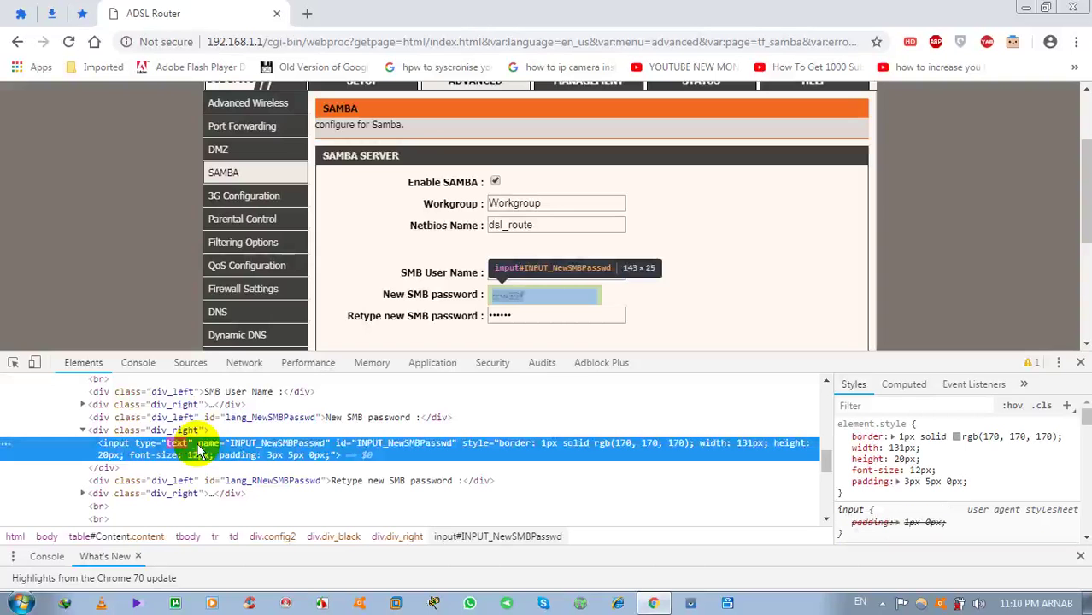
{"action": "left_click", "coordinate": [760, 263]}
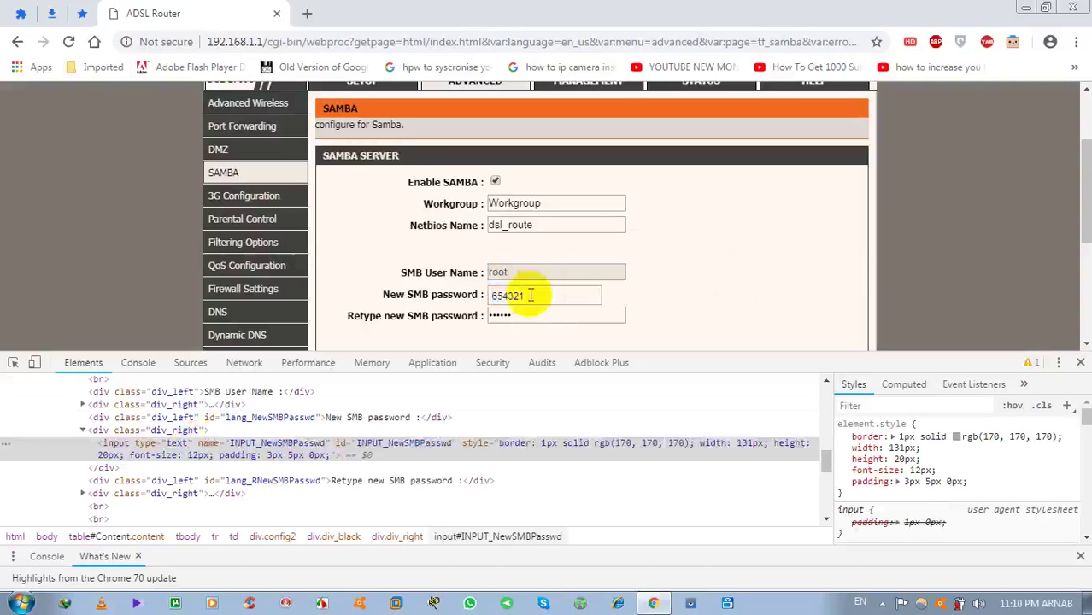
{"action": "left_click", "coordinate": [1080, 362]}
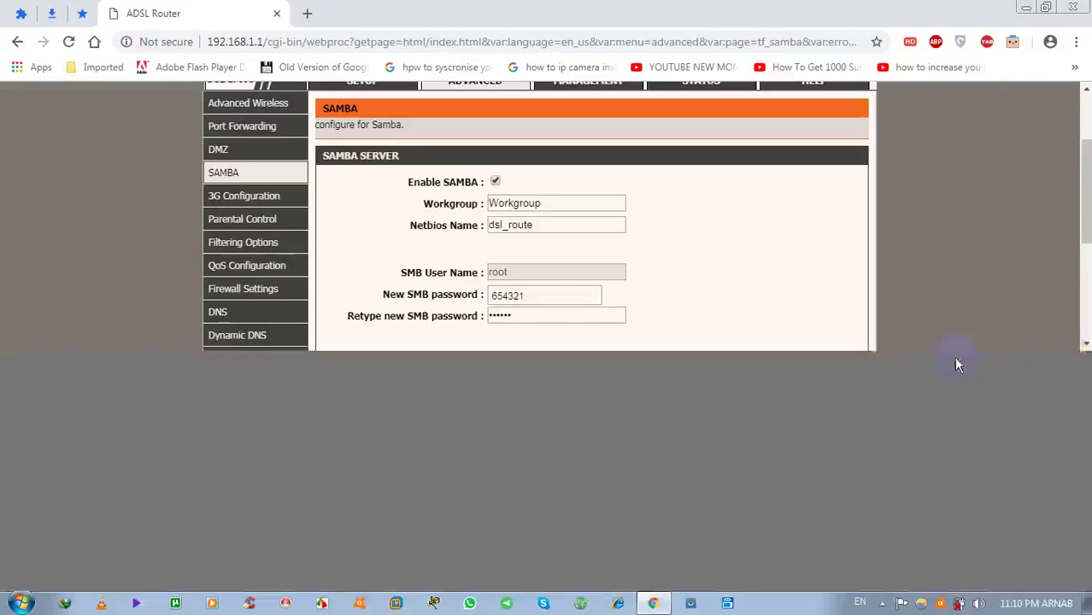
Switch the Retype new SMB password input's type to text in DevTools, then close DevTools
{"action": "left_click_drag", "start_coordinate": [566, 316], "coordinate": [475, 317]}
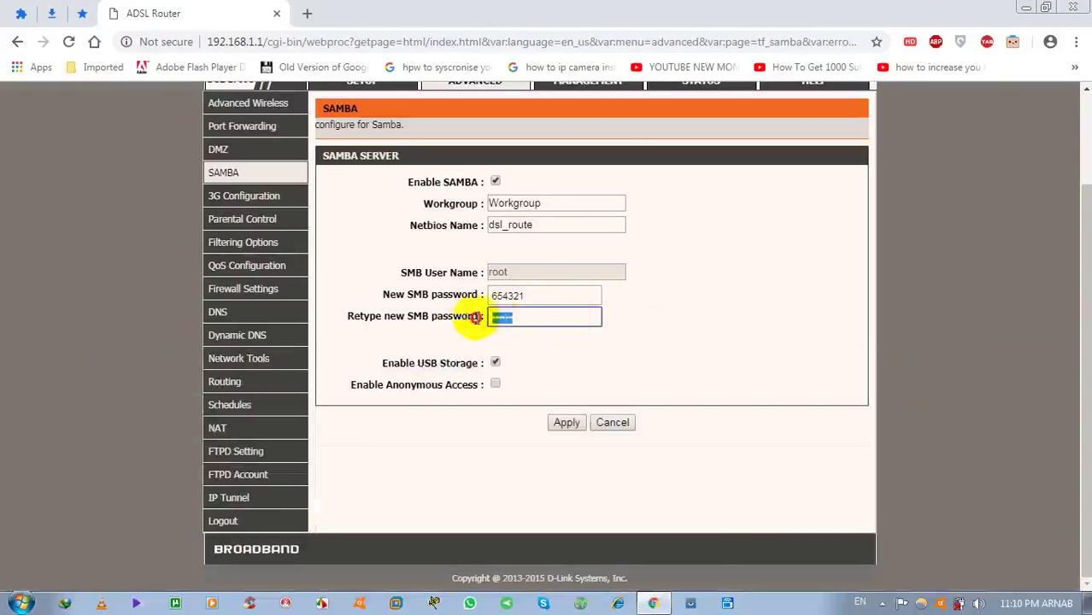
{"action": "right_click", "coordinate": [514, 317]}
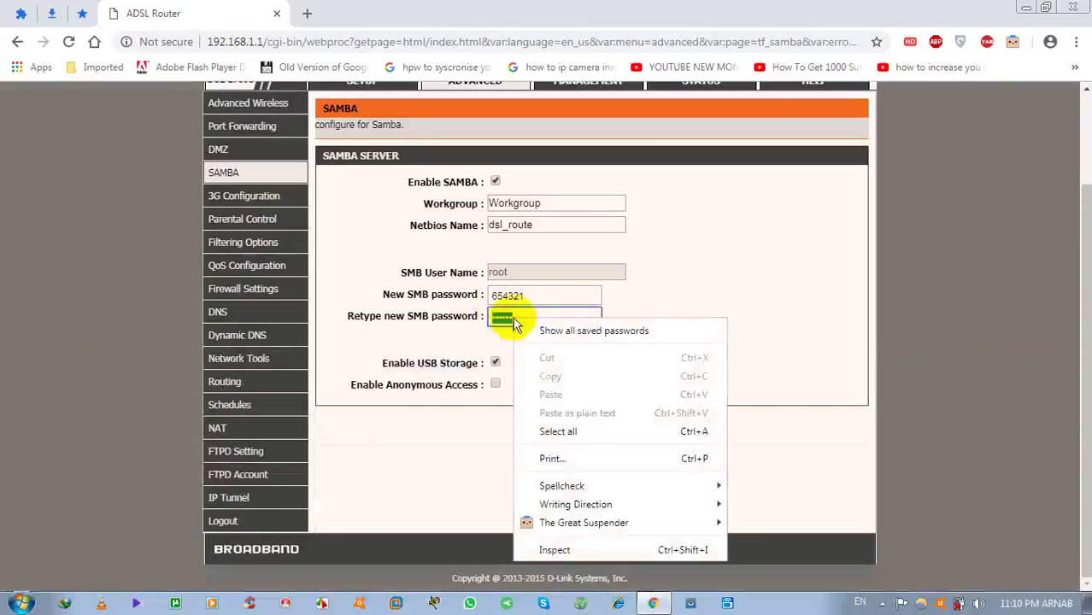
{"action": "left_click", "coordinate": [565, 551]}
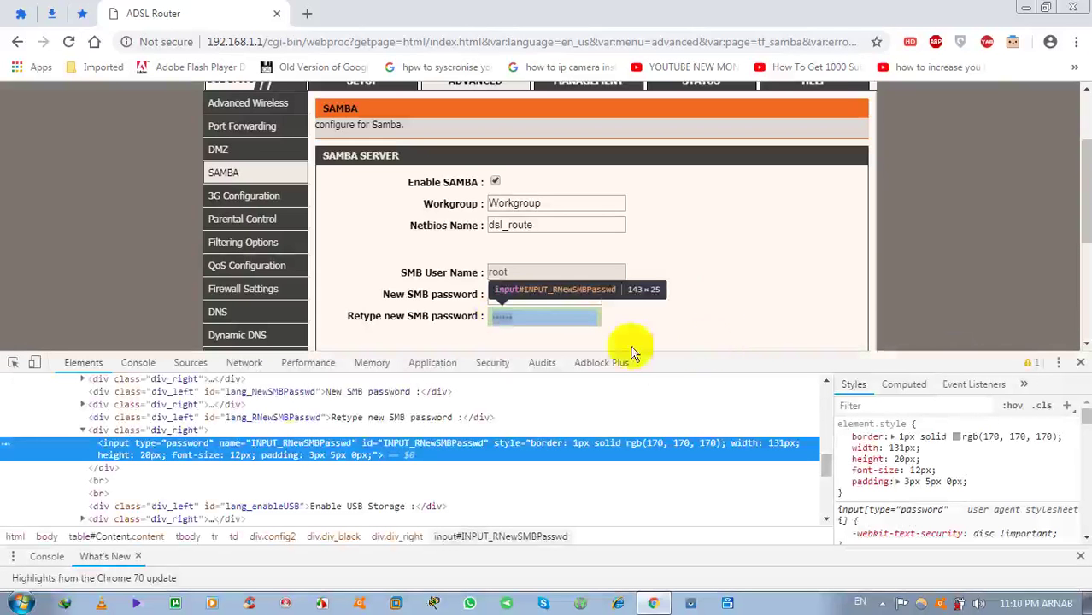
{"action": "double_click", "coordinate": [193, 444]}
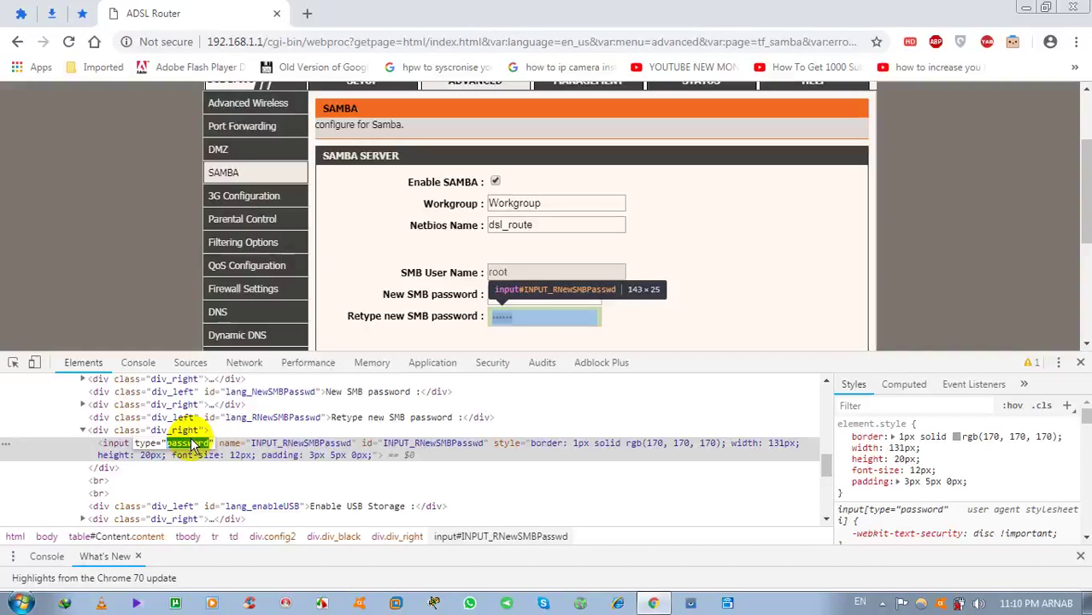
{"action": "type", "text": "text"}
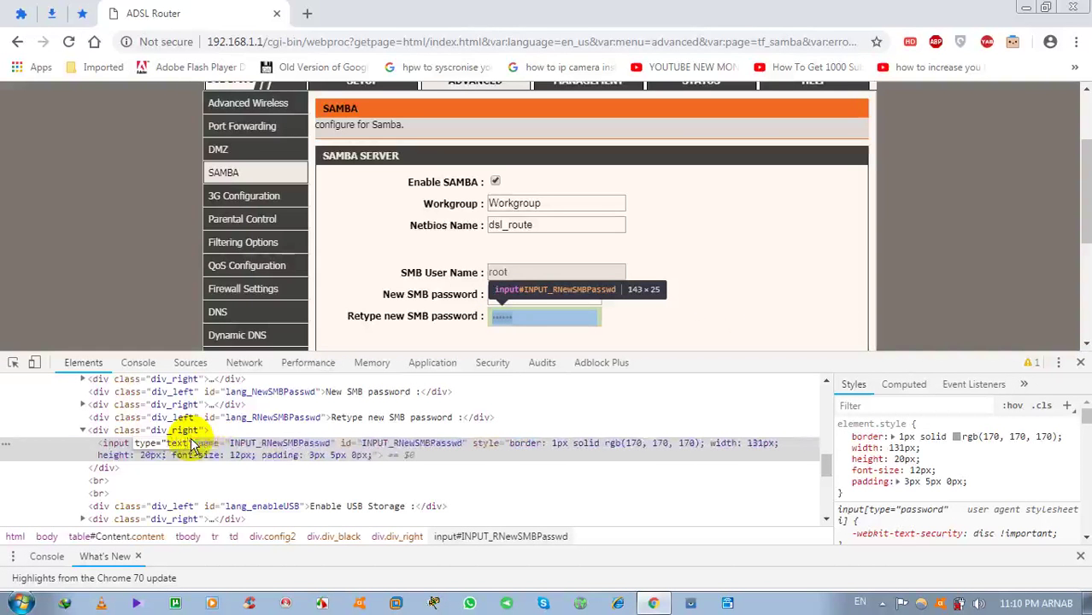
{"action": "key", "text": "Return"}
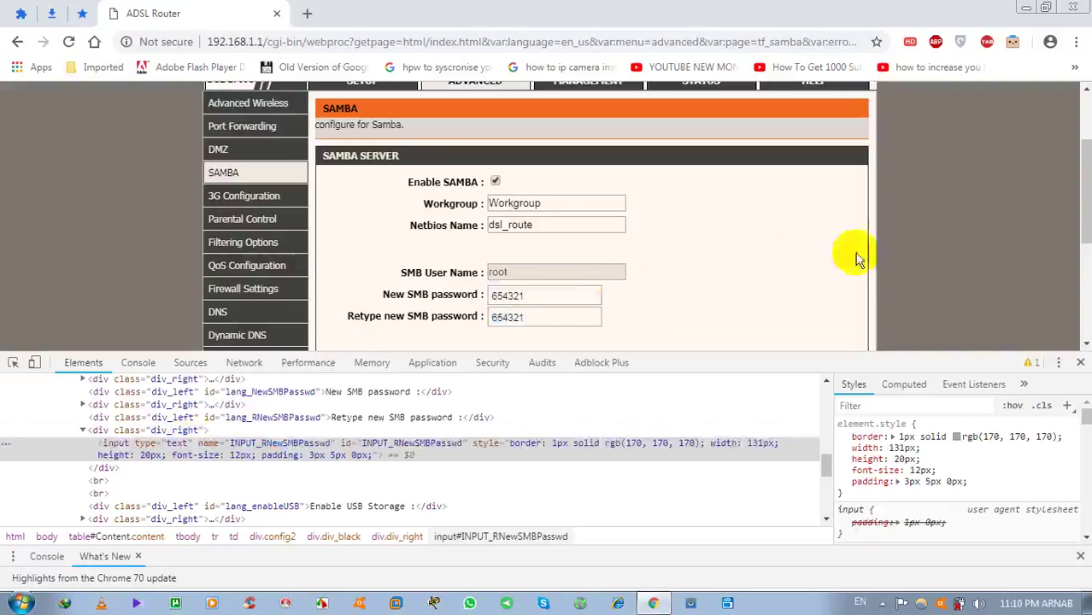
{"action": "left_click", "coordinate": [1081, 362]}
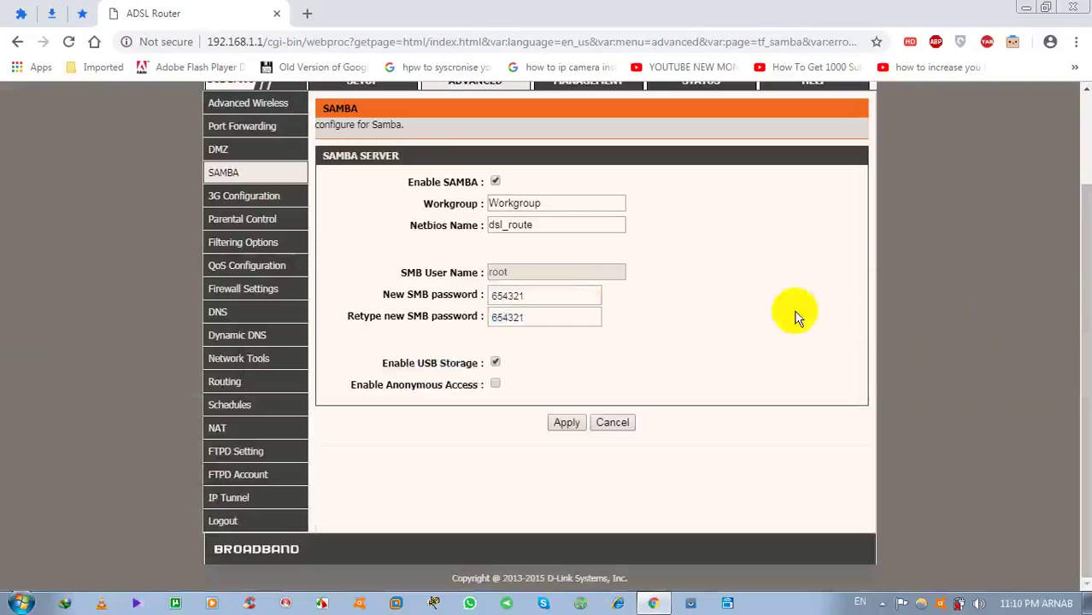
Apply the Samba settings again to save the new SMB password
{"action": "scroll", "coordinate": [676, 318], "scroll_direction": "up", "scroll_amount": 2}
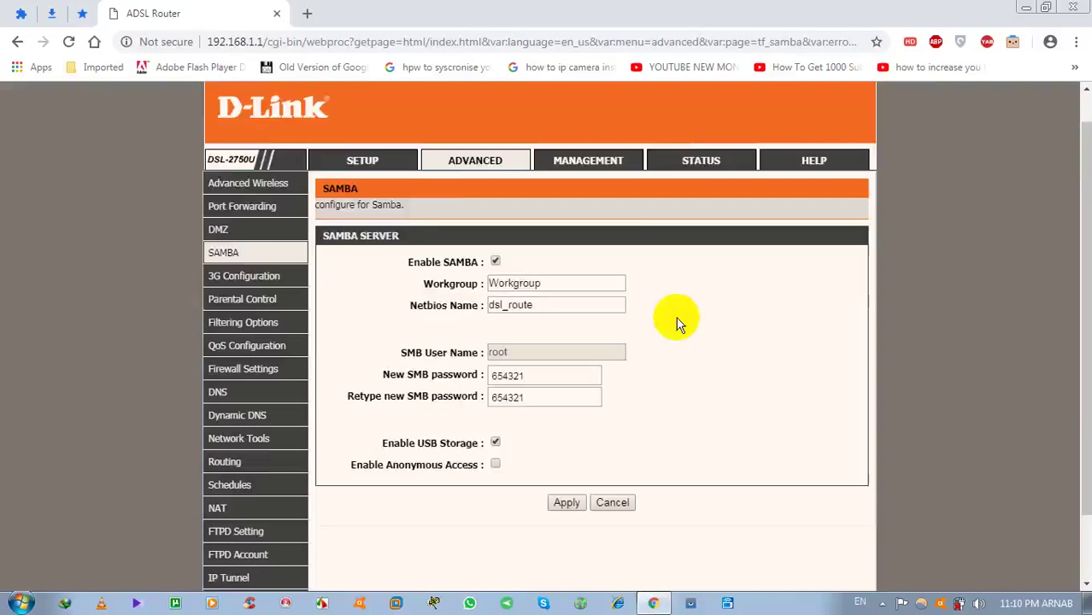
{"action": "scroll", "coordinate": [676, 325], "scroll_direction": "down", "scroll_amount": 2}
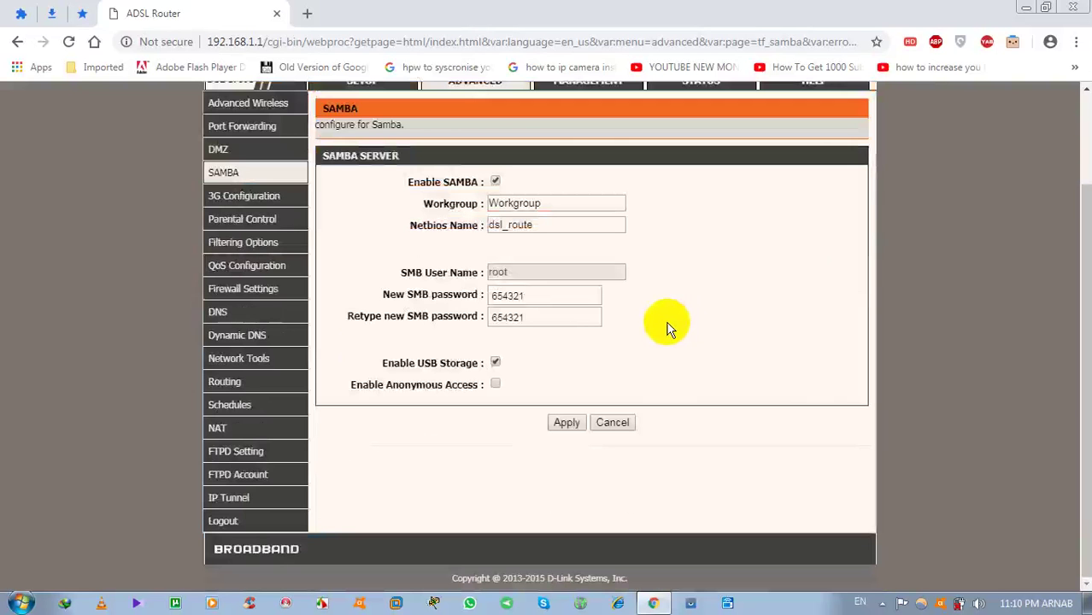
{"action": "left_click", "coordinate": [564, 422]}
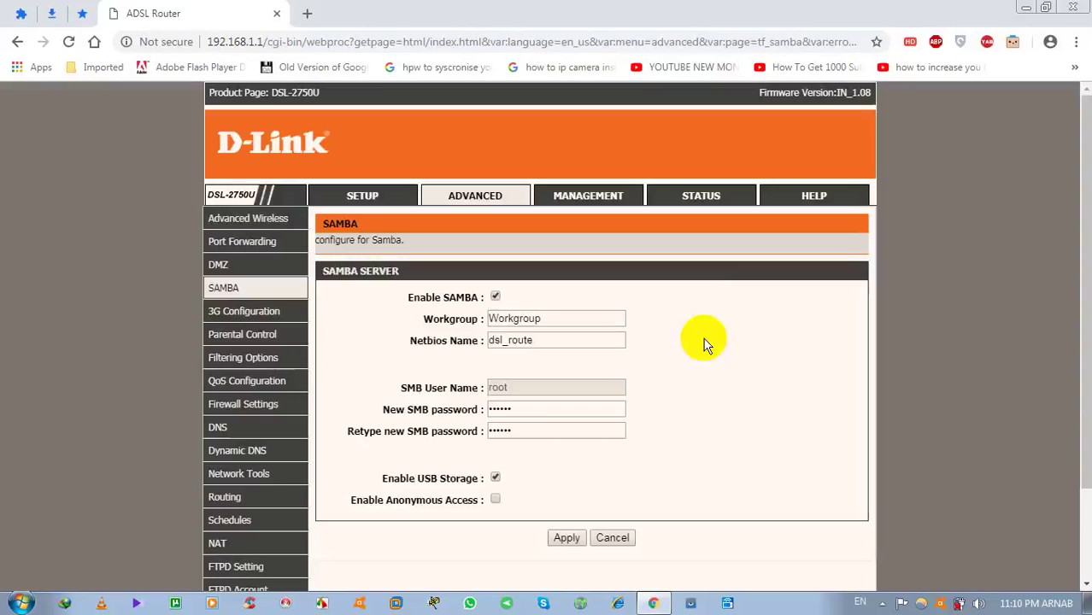
Log out of the router admin, acknowledge the logout message, and minimize Chrome
{"action": "scroll", "coordinate": [698, 366], "scroll_direction": "down", "scroll_amount": 3}
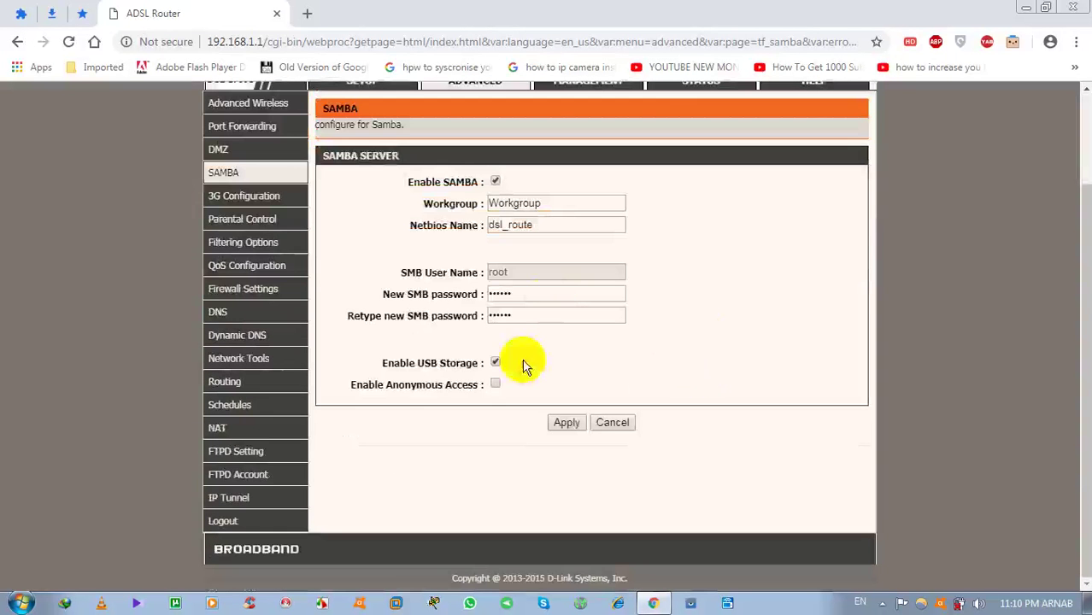
{"action": "left_click", "coordinate": [222, 521]}
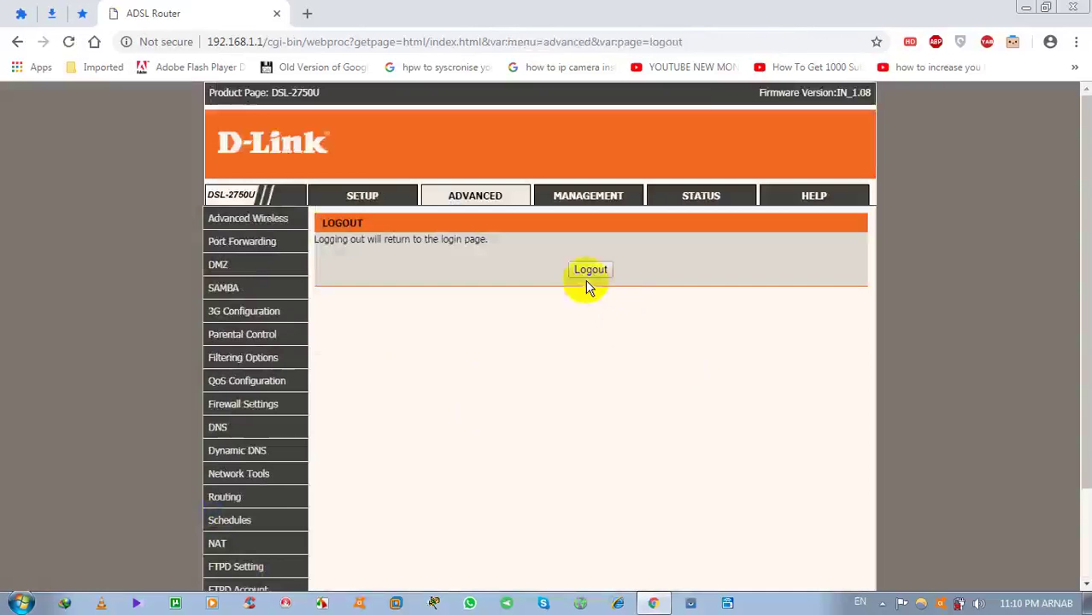
{"action": "left_click", "coordinate": [583, 277]}
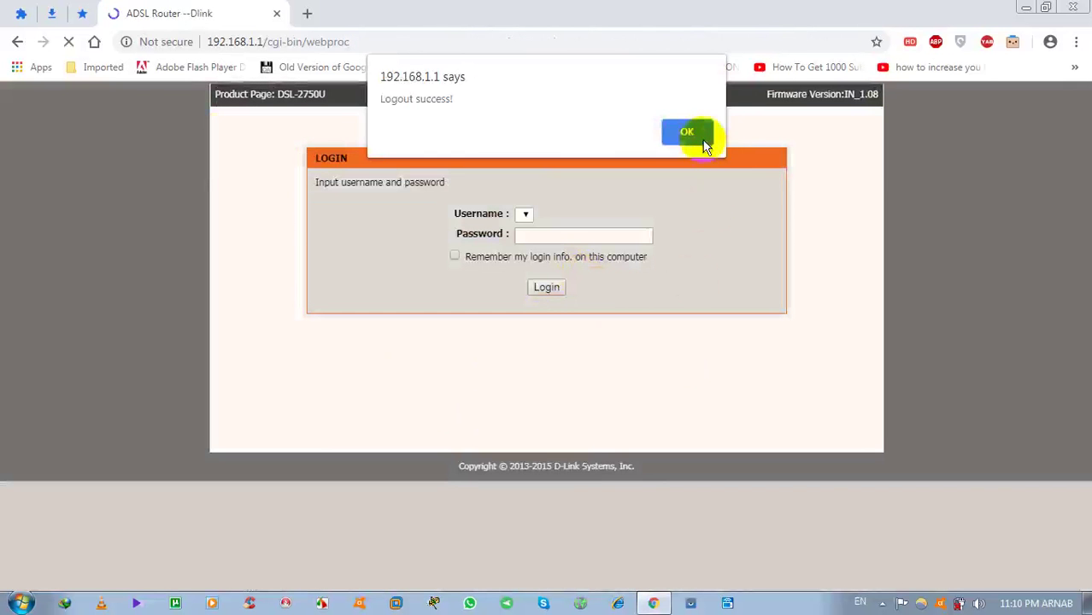
{"action": "left_click", "coordinate": [702, 135]}
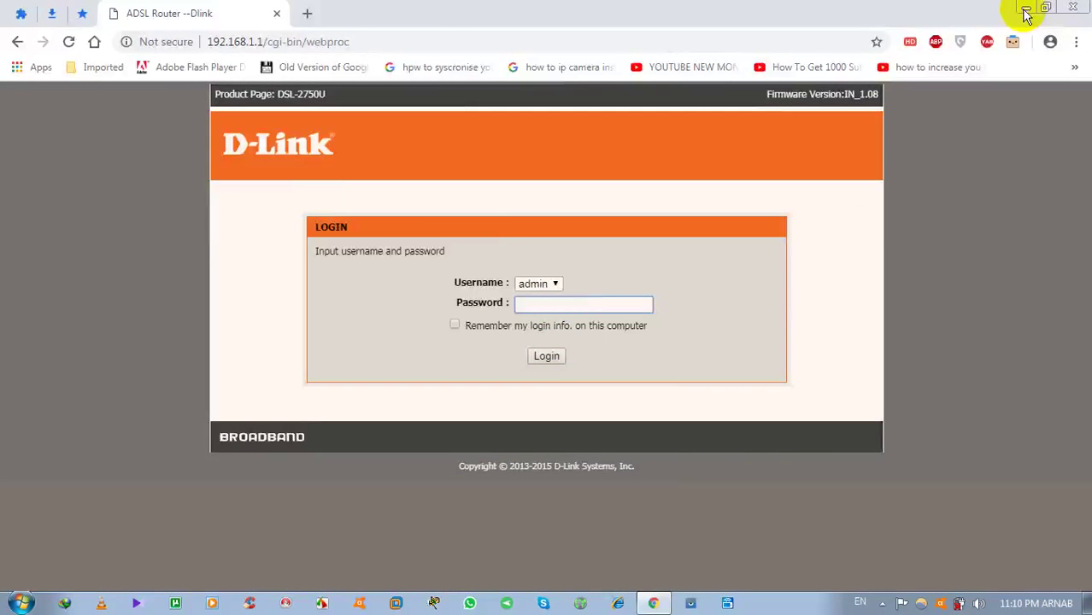
{"action": "left_click", "coordinate": [1026, 8]}
{"action": "left_click", "coordinate": [882, 222]}
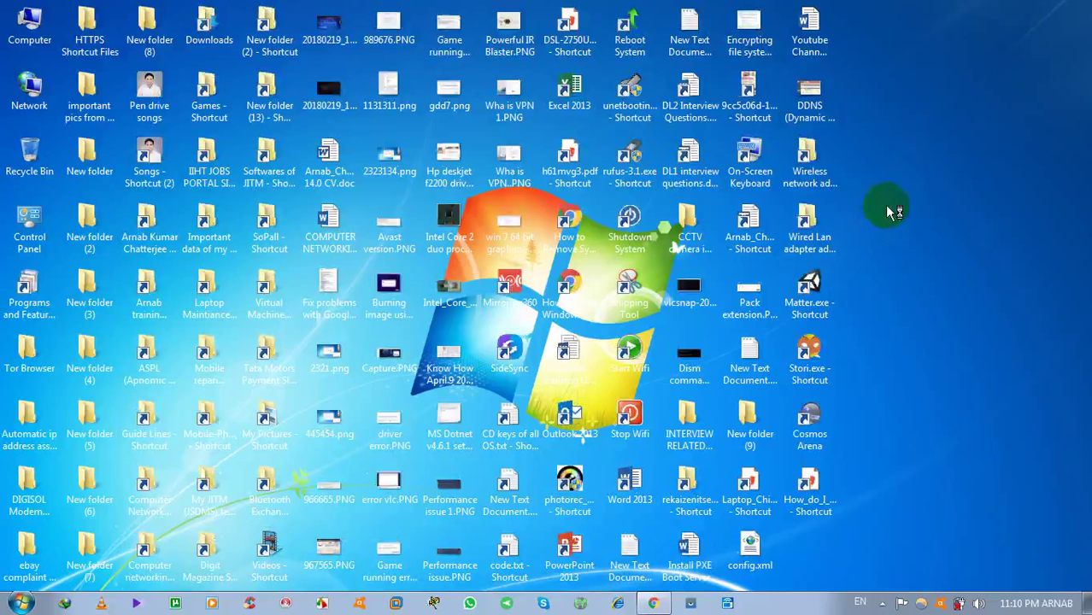
Refresh the desktop, open Computer and try opening the usb1_1 (Z:) drive
{"action": "right_click", "coordinate": [890, 210]}
{"action": "left_click", "coordinate": [921, 248]}
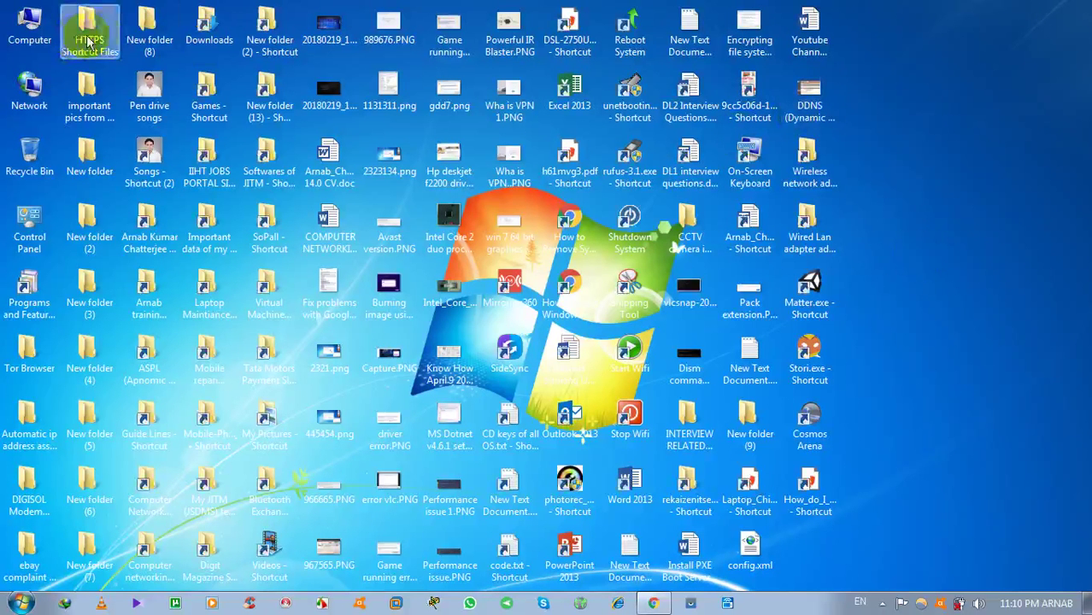
{"action": "double_click", "coordinate": [29, 26]}
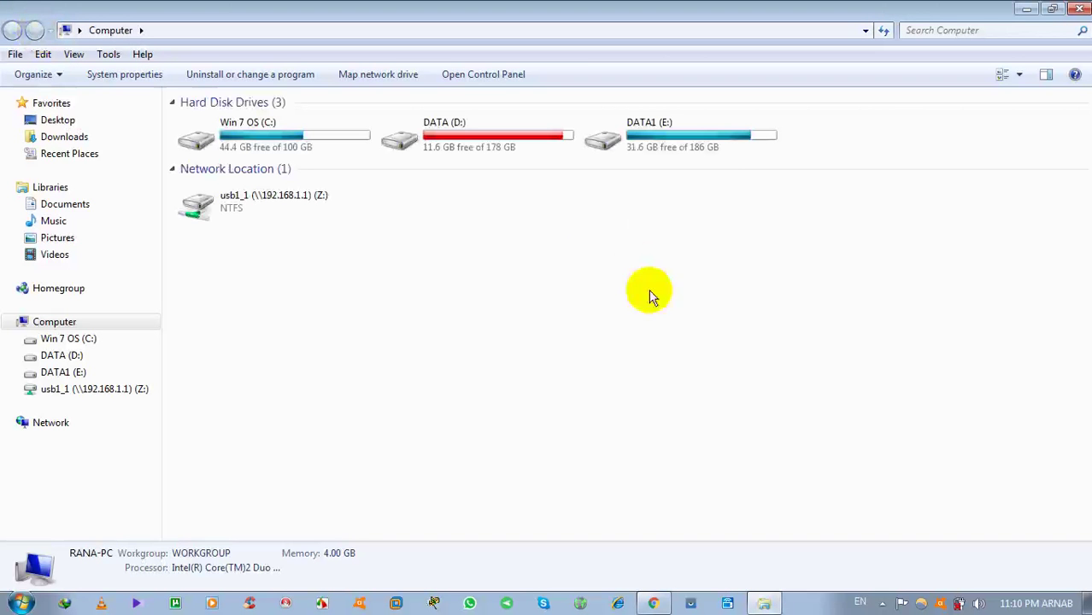
{"action": "left_click", "coordinate": [280, 204]}
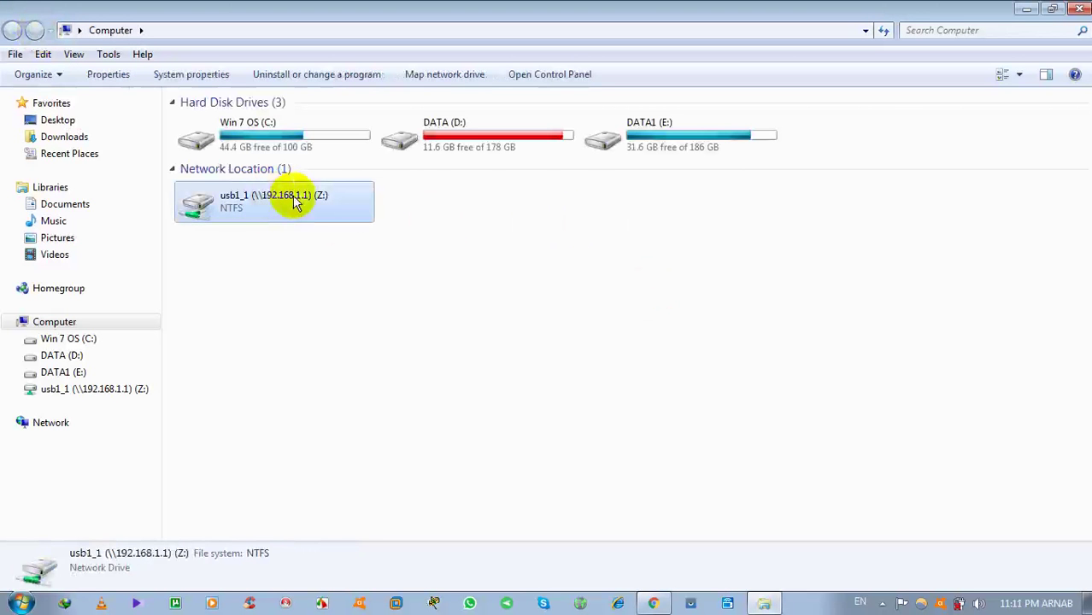
{"action": "double_click", "coordinate": [293, 202]}
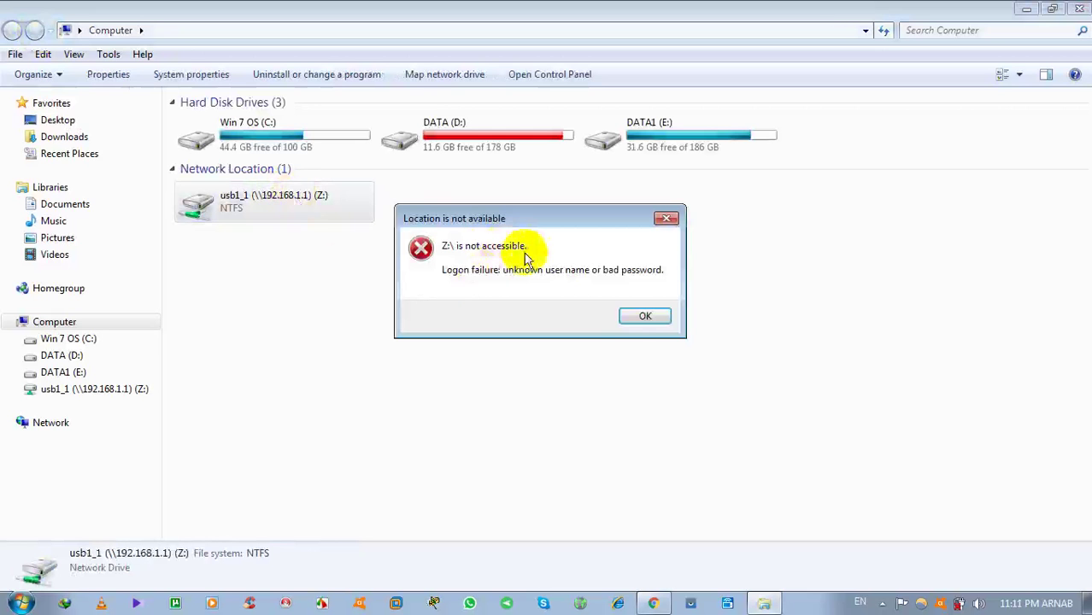
Dismiss the logon failure error and disconnect the usb1_1 (Z:) network drive
{"action": "left_click", "coordinate": [643, 316]}
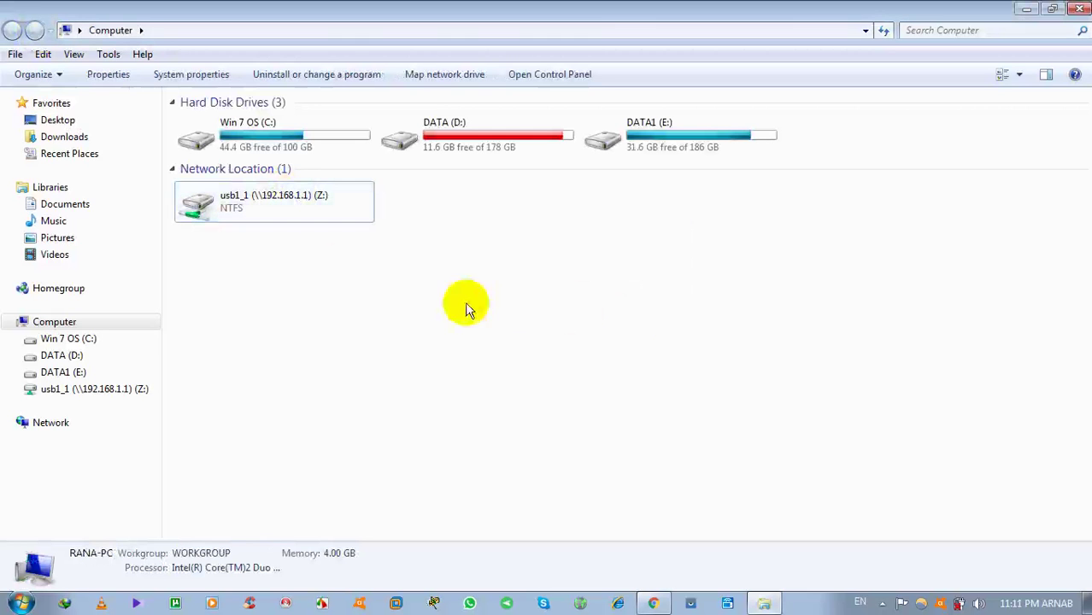
{"action": "left_click", "coordinate": [94, 389]}
{"action": "left_click", "coordinate": [641, 315]}
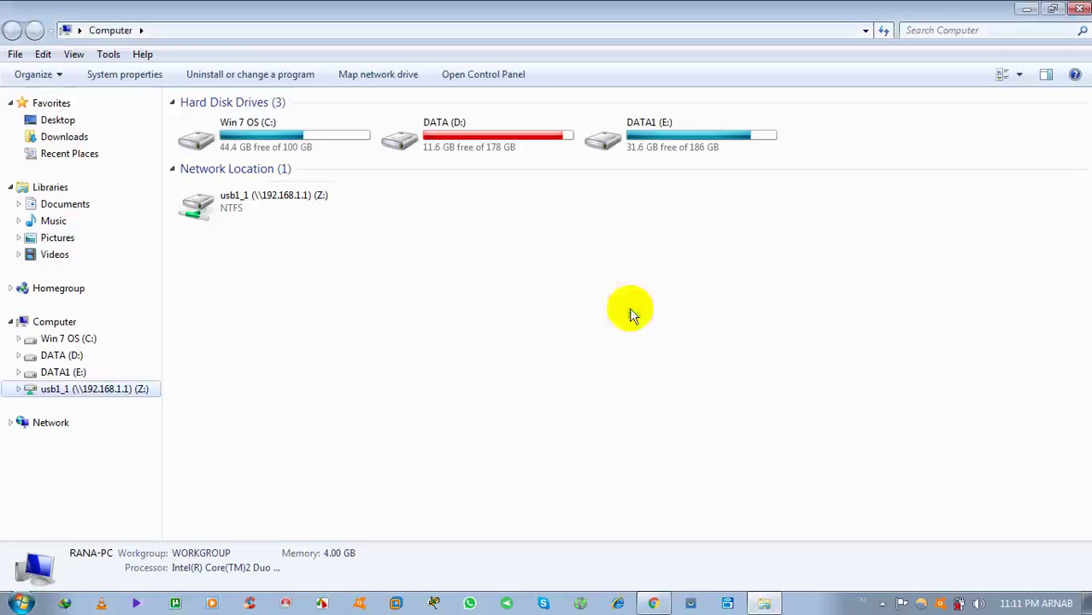
{"action": "right_click", "coordinate": [226, 195]}
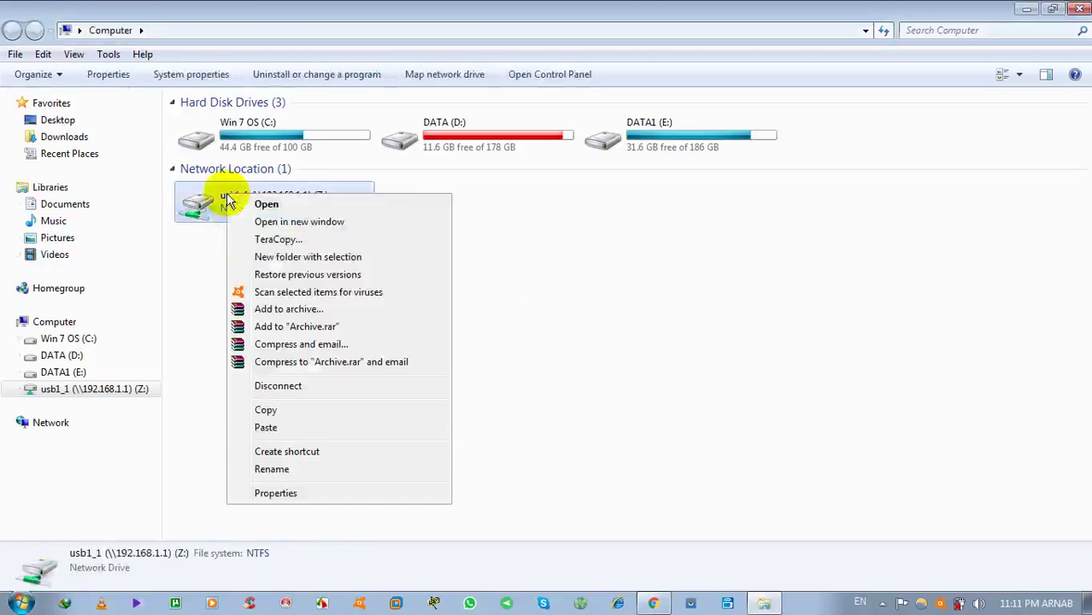
{"action": "left_click", "coordinate": [309, 391]}
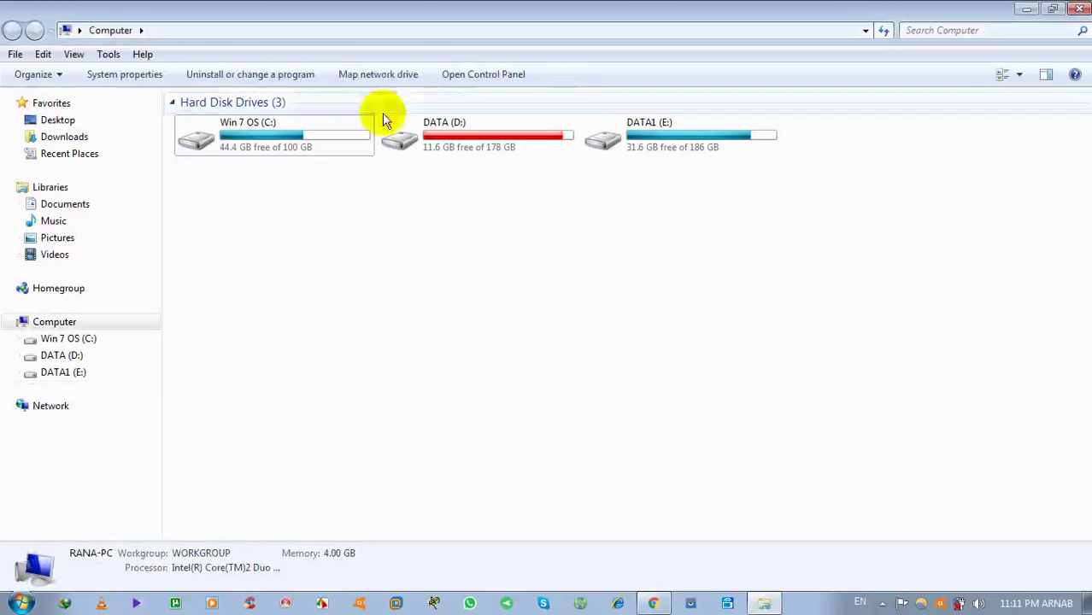
Map \\192.168.1.1\usb1_1 as drive Z: with the Map network drive wizard
{"action": "left_click", "coordinate": [387, 77]}
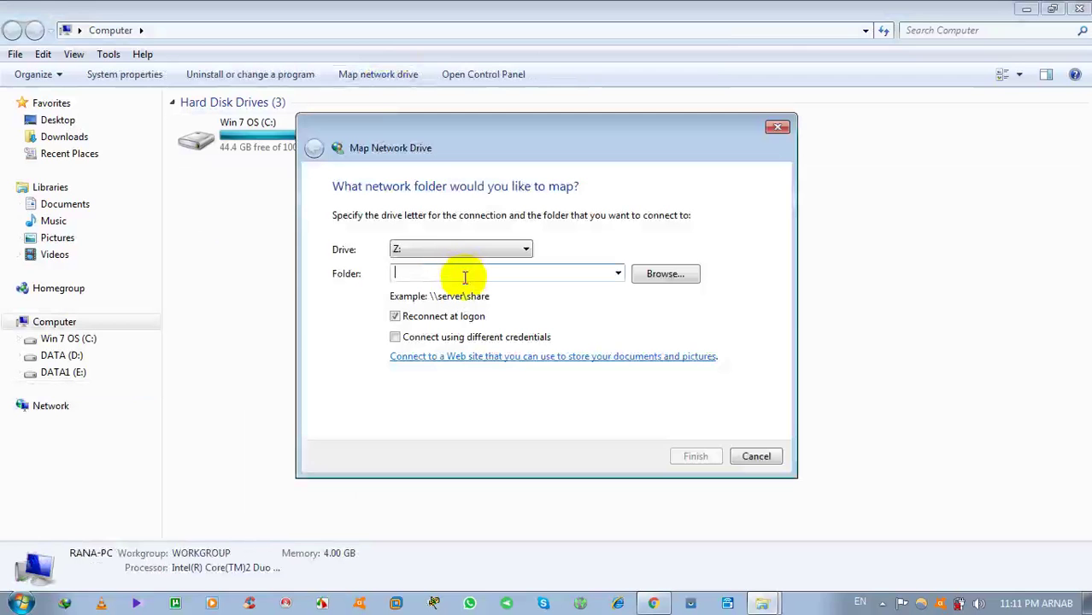
{"action": "type", "text": "\\\\"}
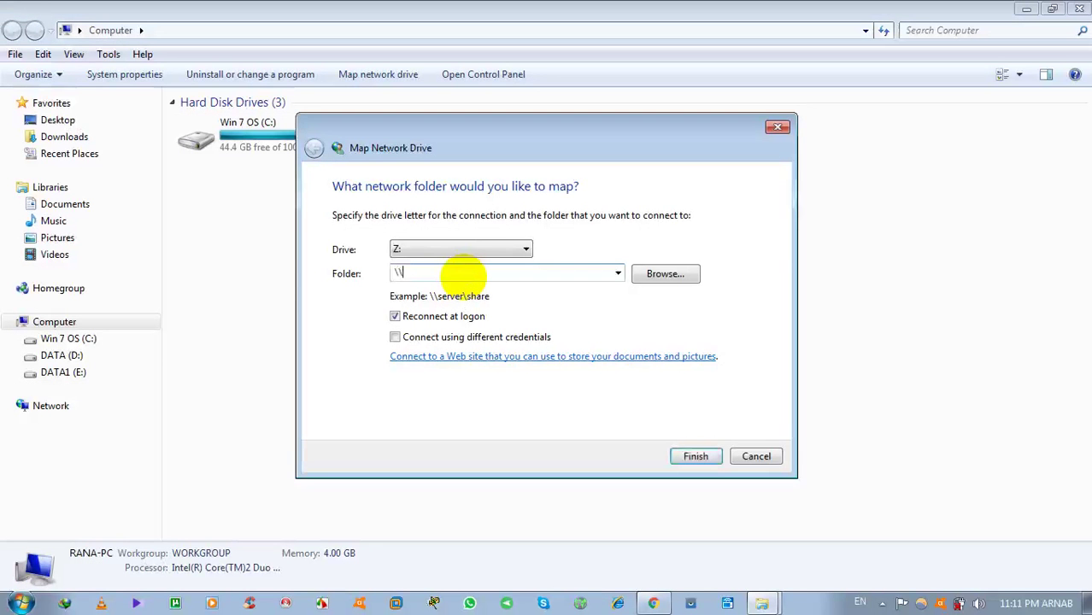
{"action": "type", "text": "192.168.1.1\\usb1_"}
{"action": "type", "text": "1\\usb1_1"}
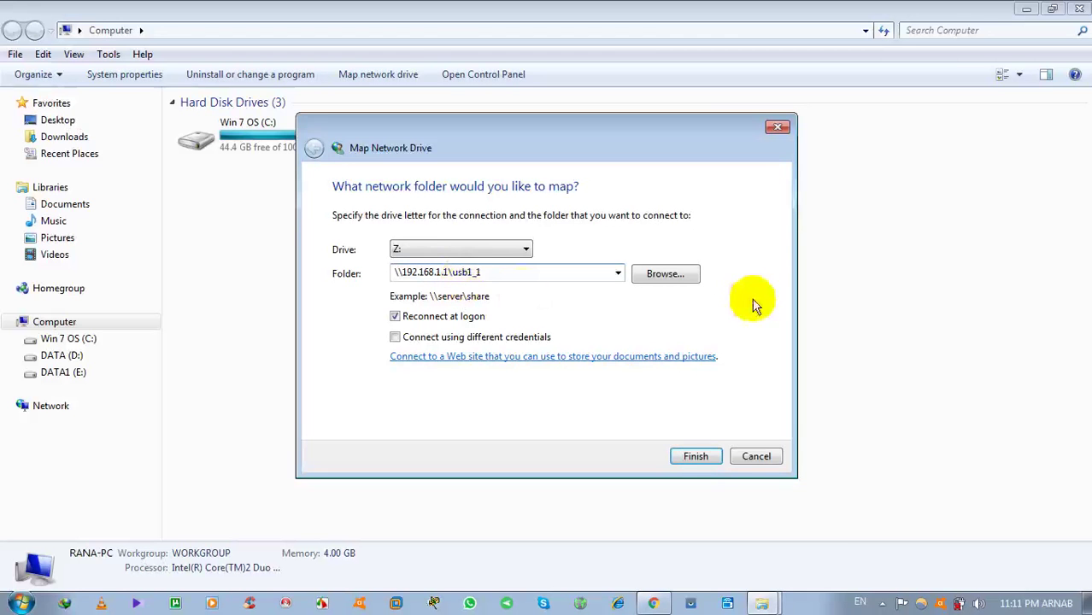
{"action": "left_click", "coordinate": [707, 461]}
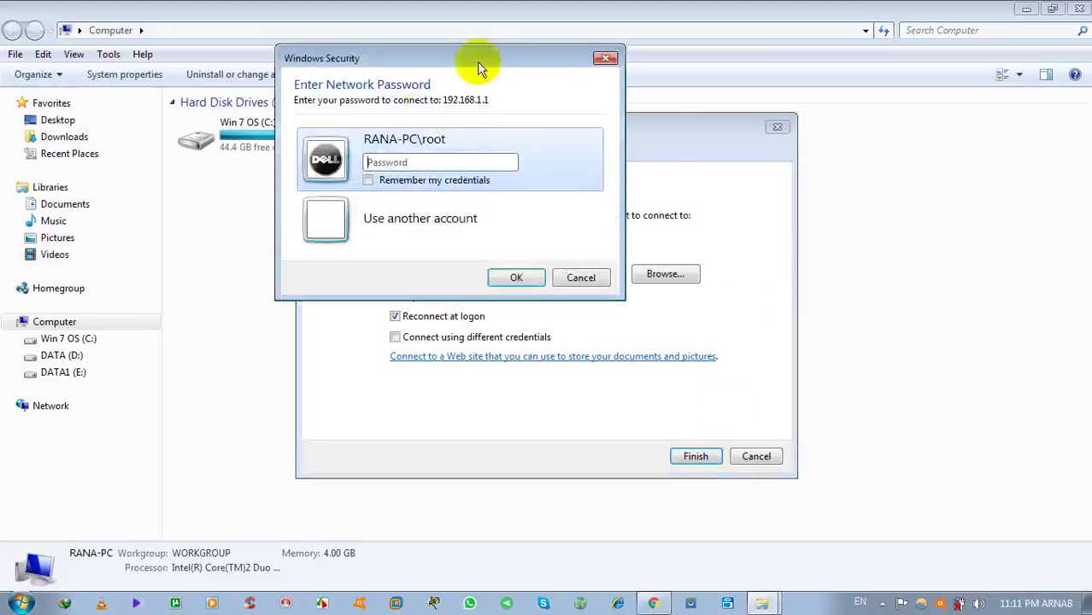
Enter the share password, tick Remember my credentials, and confirm the connection
{"action": "left_click_drag", "start_coordinate": [491, 62], "coordinate": [549, 124]}
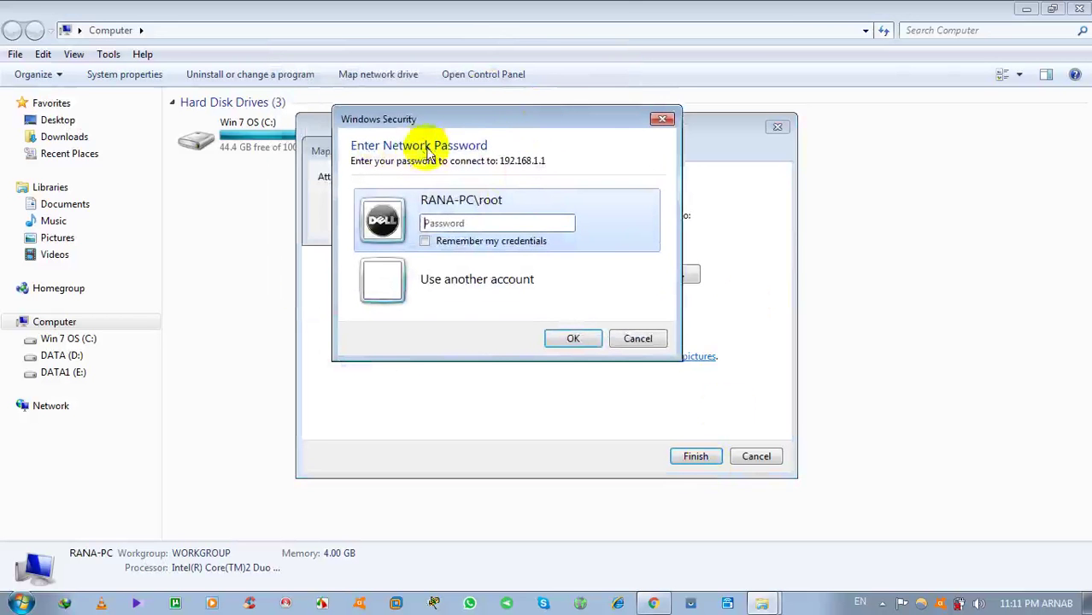
{"action": "left_click", "coordinate": [494, 223]}
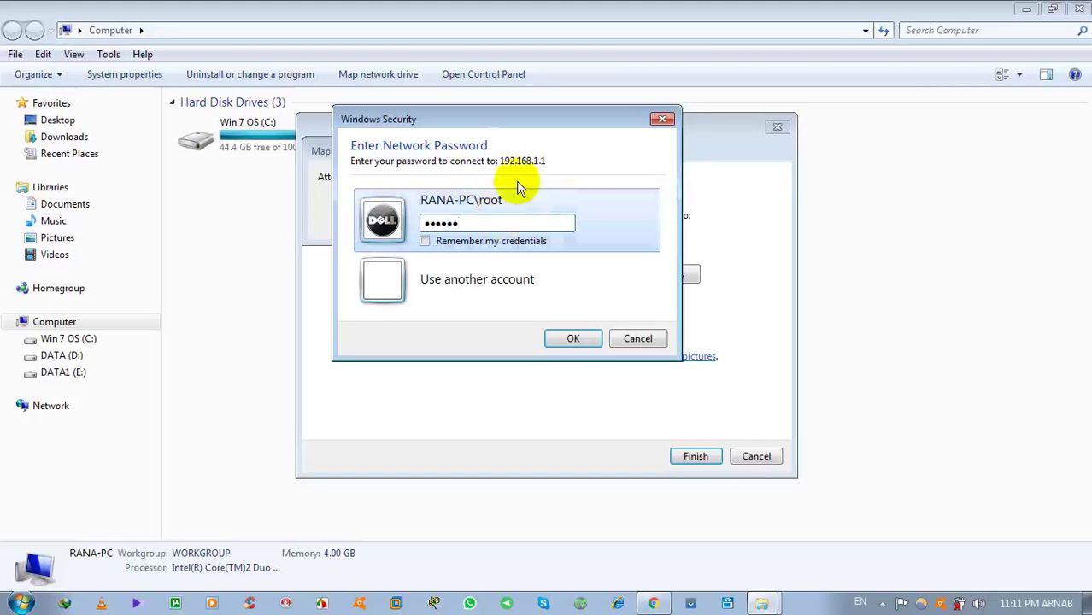
{"action": "left_click", "coordinate": [425, 242]}
{"action": "left_click", "coordinate": [573, 339]}
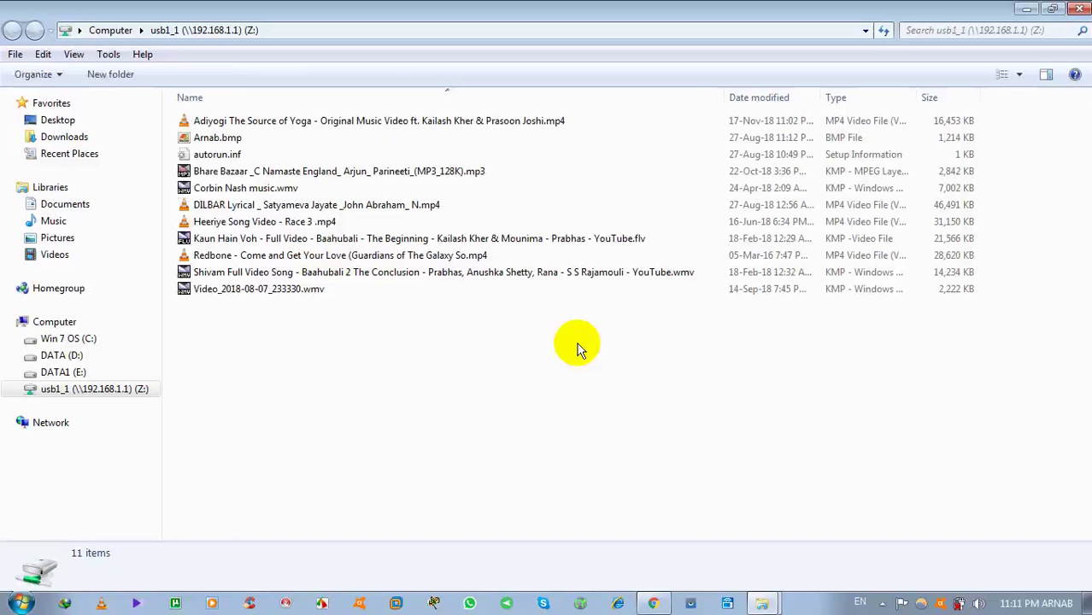
Close the Z: window, then open usb1_1 (Z:) twice, returning to Computer each time
{"action": "left_click", "coordinate": [1079, 9]}
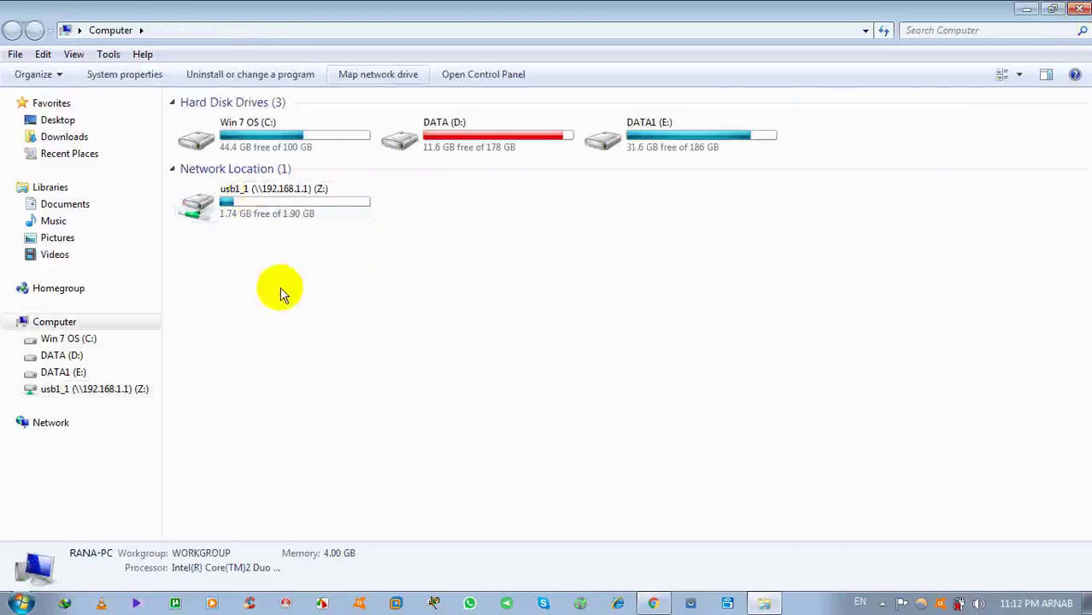
{"action": "left_click", "coordinate": [126, 391]}
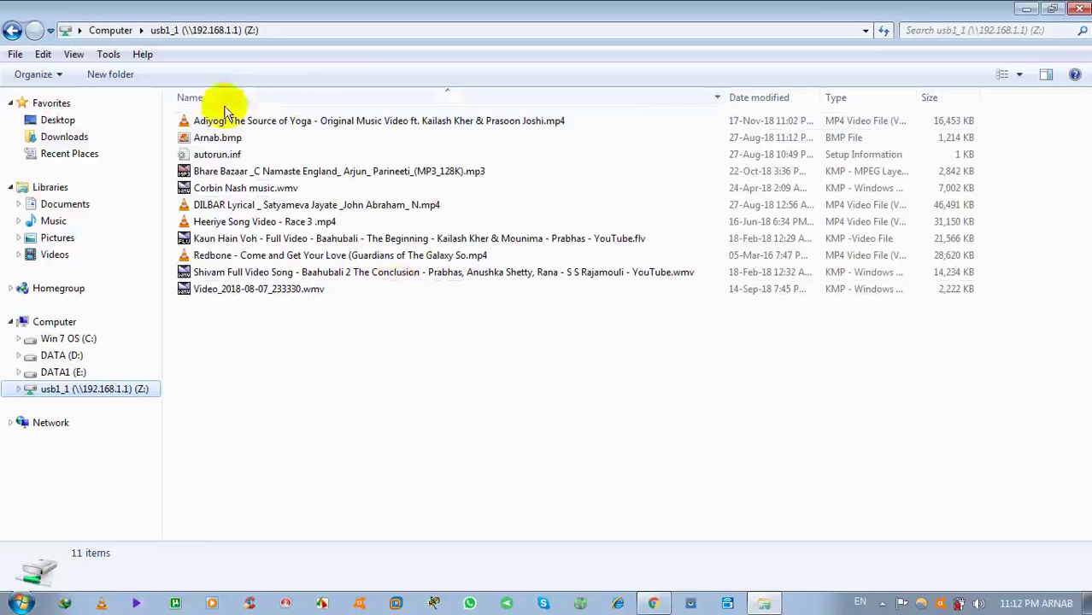
{"action": "left_click", "coordinate": [11, 31]}
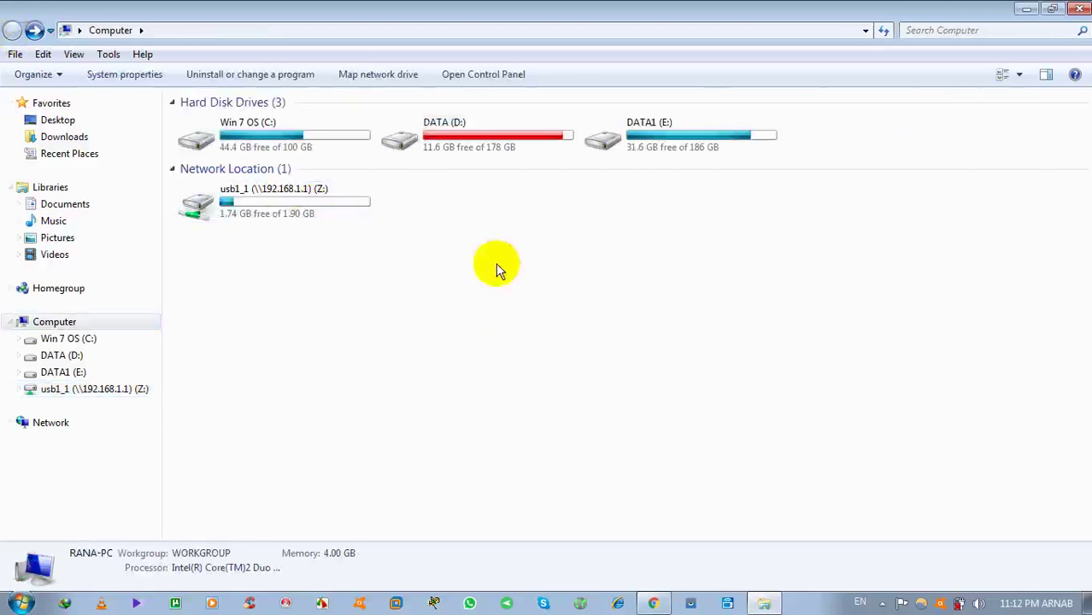
{"action": "double_click", "coordinate": [290, 209]}
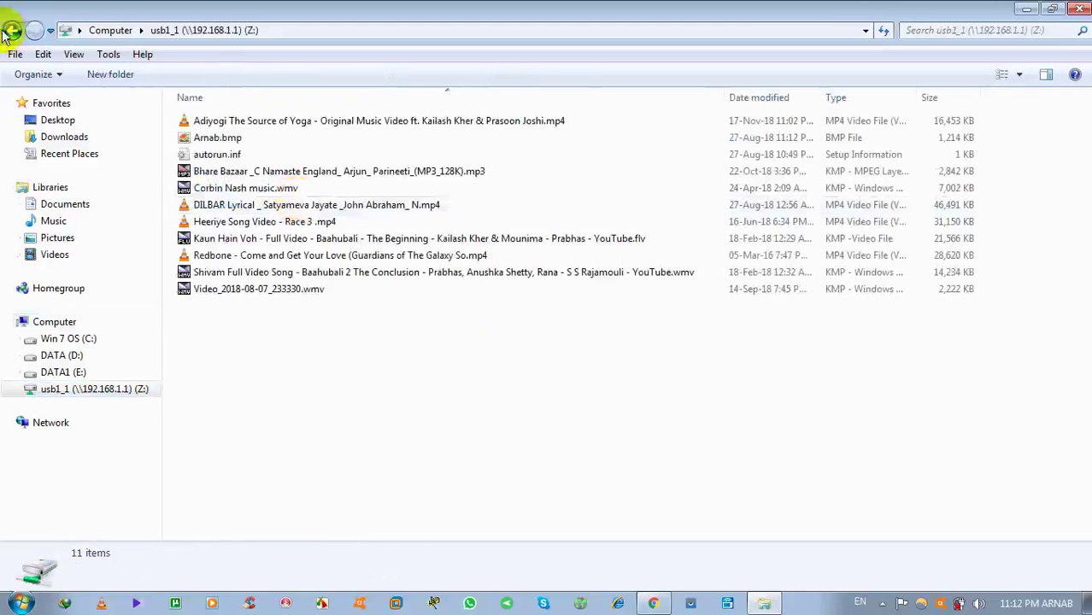
{"action": "left_click", "coordinate": [11, 32]}
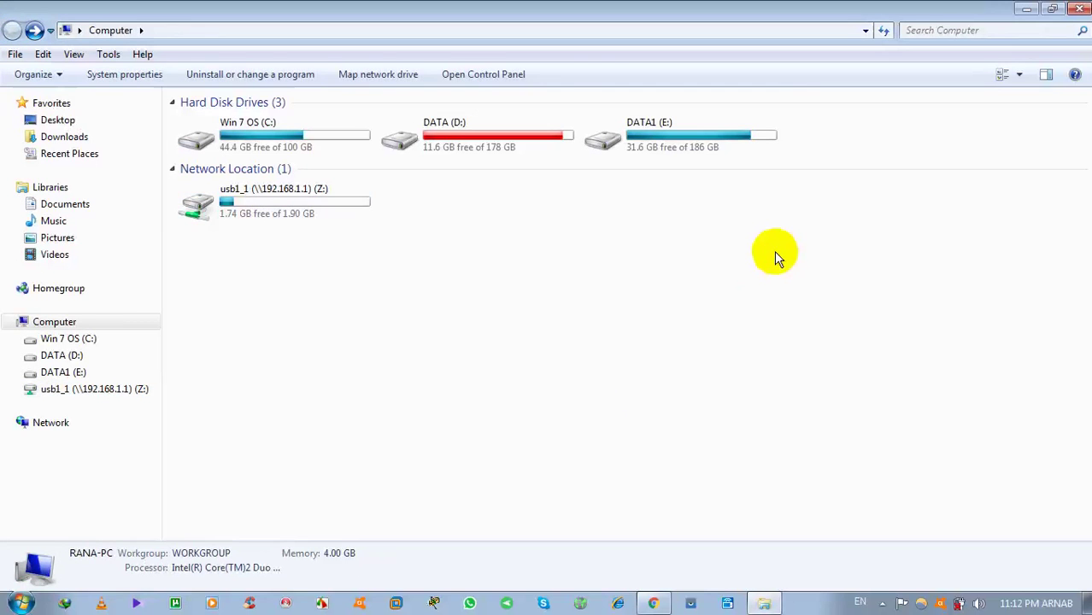
Disconnect drive Z: and map it again to \\192.168.1.1\usb1_1
{"action": "right_click", "coordinate": [258, 193]}
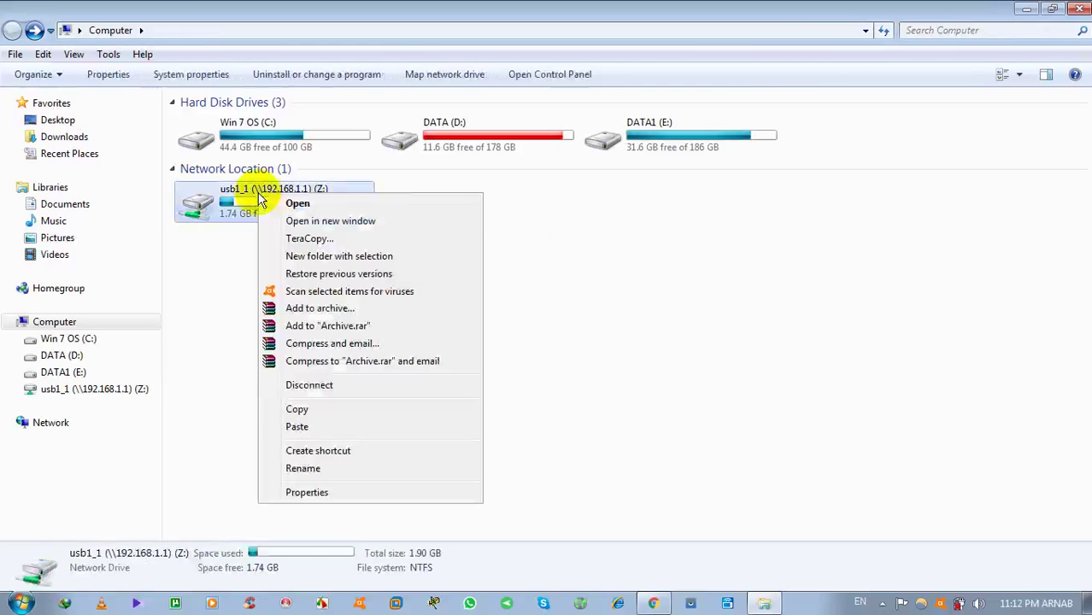
{"action": "left_click", "coordinate": [328, 389]}
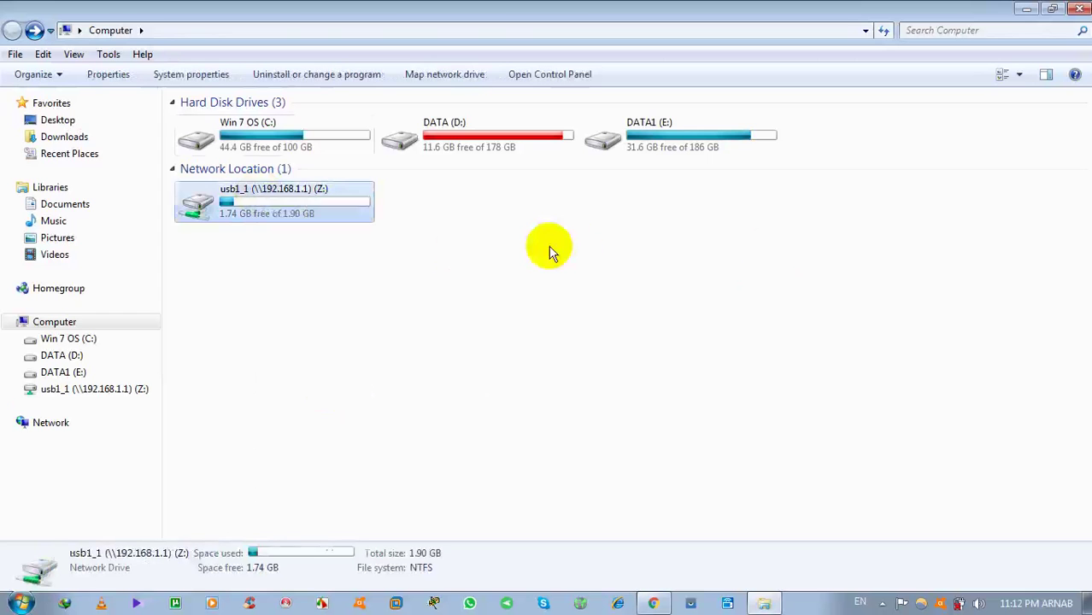
{"action": "left_click", "coordinate": [381, 73]}
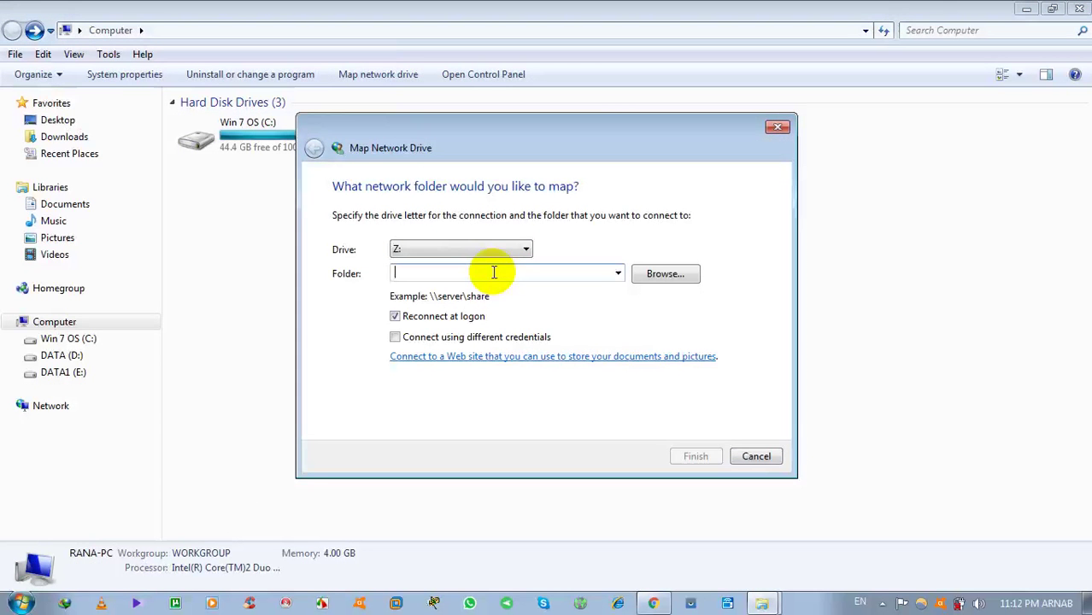
{"action": "type", "text": "\\\\192.168.1.1\\usb1_1"}
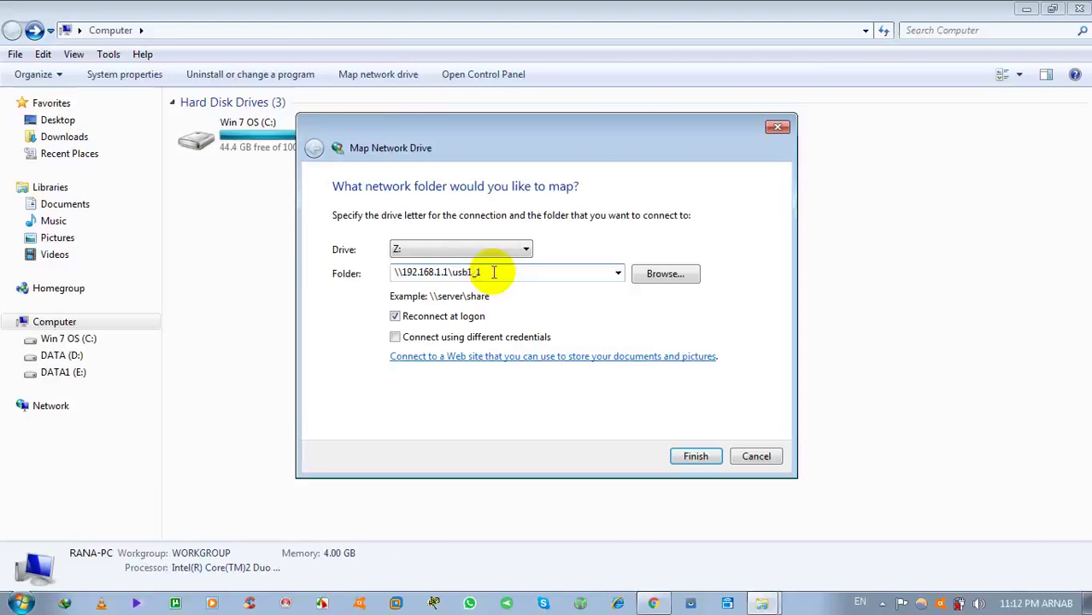
{"action": "key", "text": "Escape"}
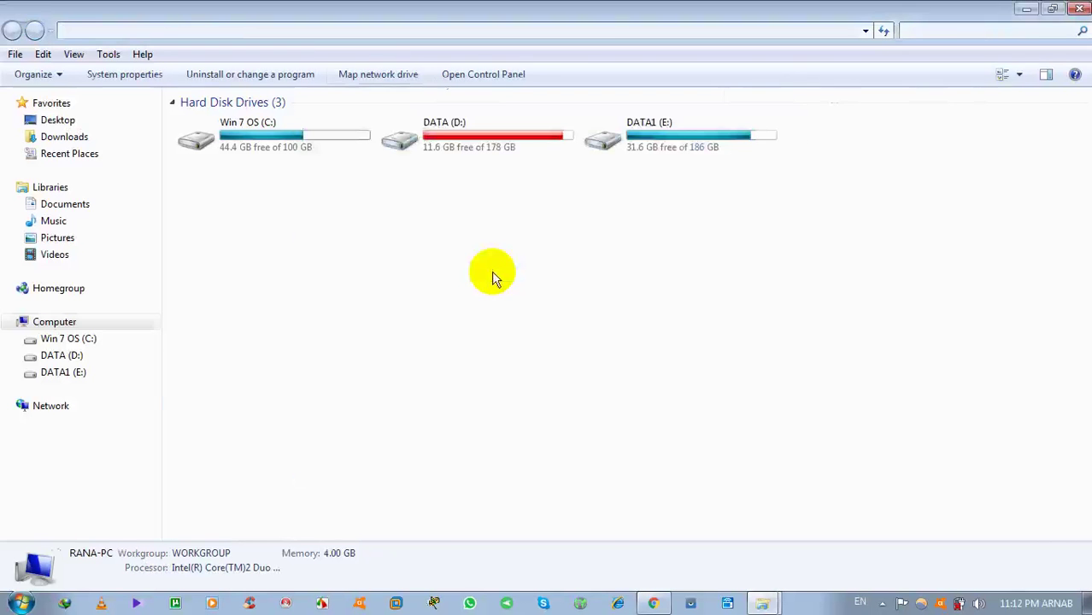
Confirm the usb1_1 (Z:) drive opens, then close all Explorer windows
{"action": "key", "text": "BackSpace"}
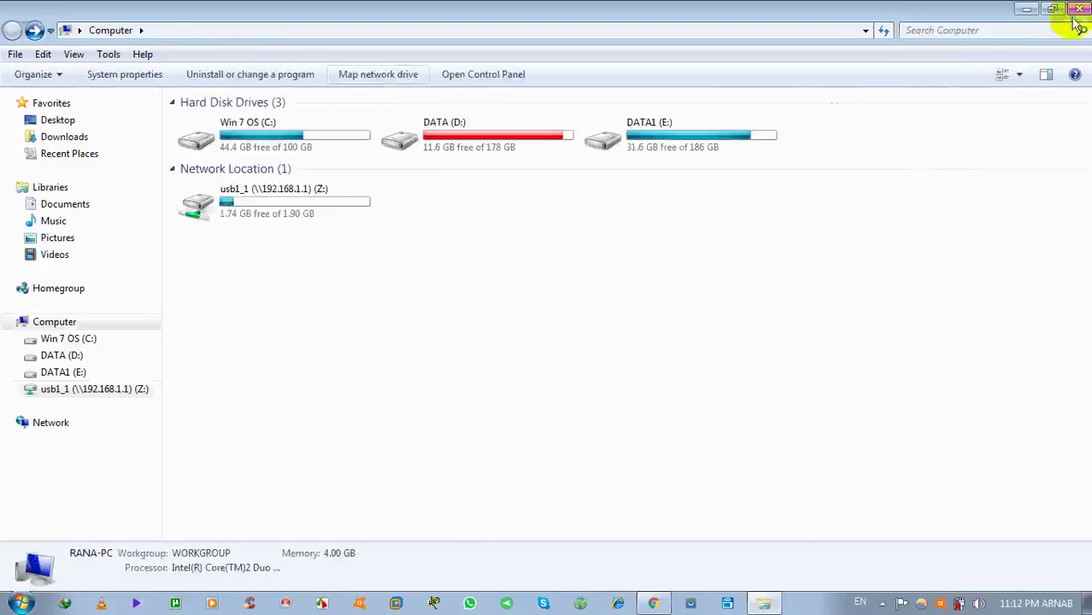
{"action": "left_click", "coordinate": [104, 391]}
{"action": "left_click", "coordinate": [1080, 8]}
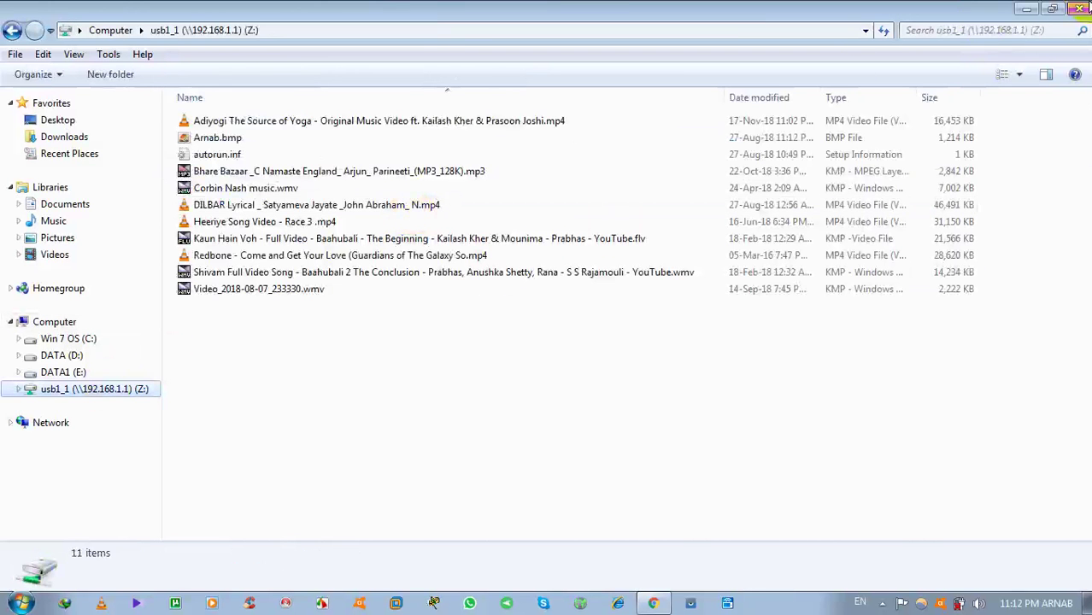
{"action": "double_click", "coordinate": [28, 18]}
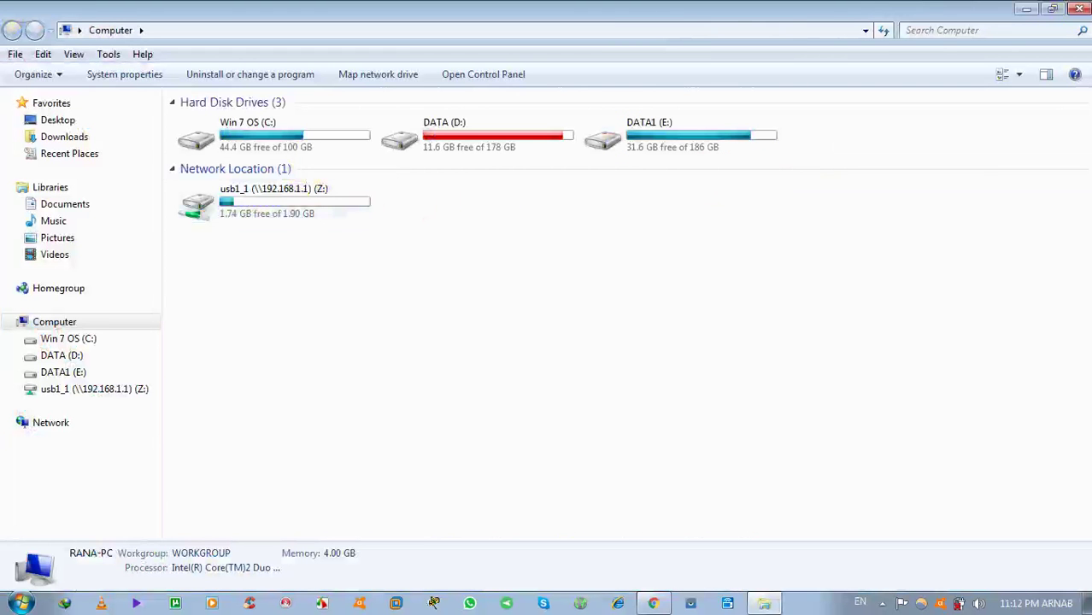
{"action": "left_click", "coordinate": [1079, 9]}
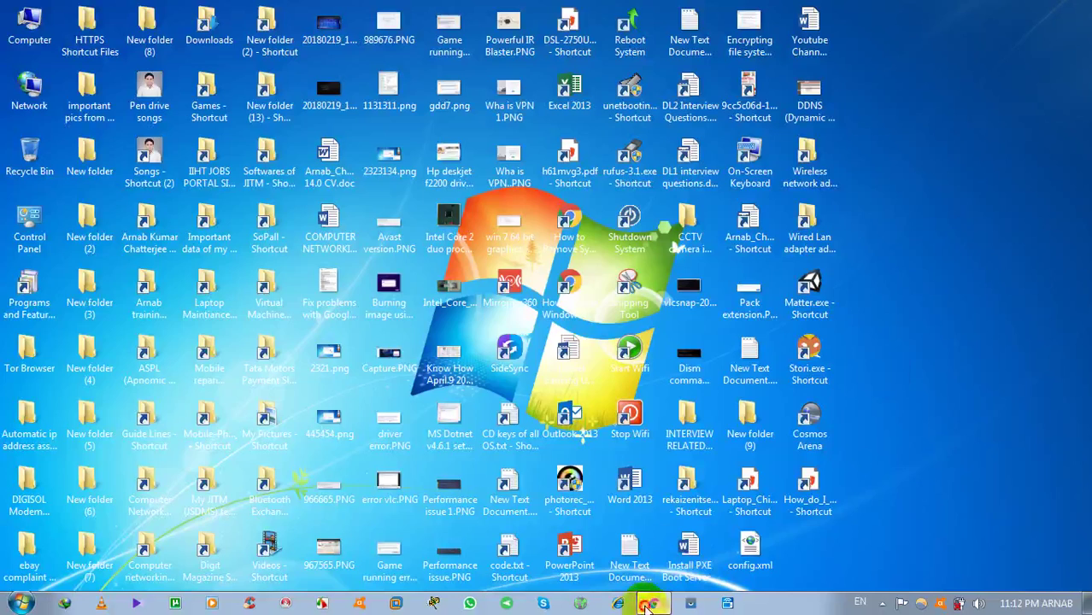
{"action": "left_click", "coordinate": [647, 605]}
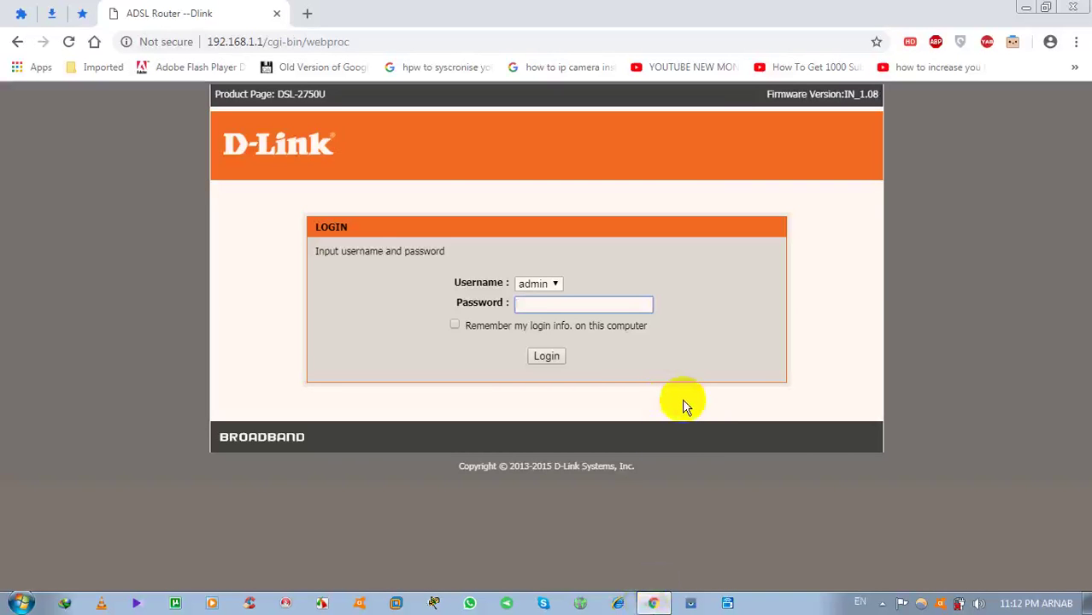
{"action": "left_click", "coordinate": [652, 604]}
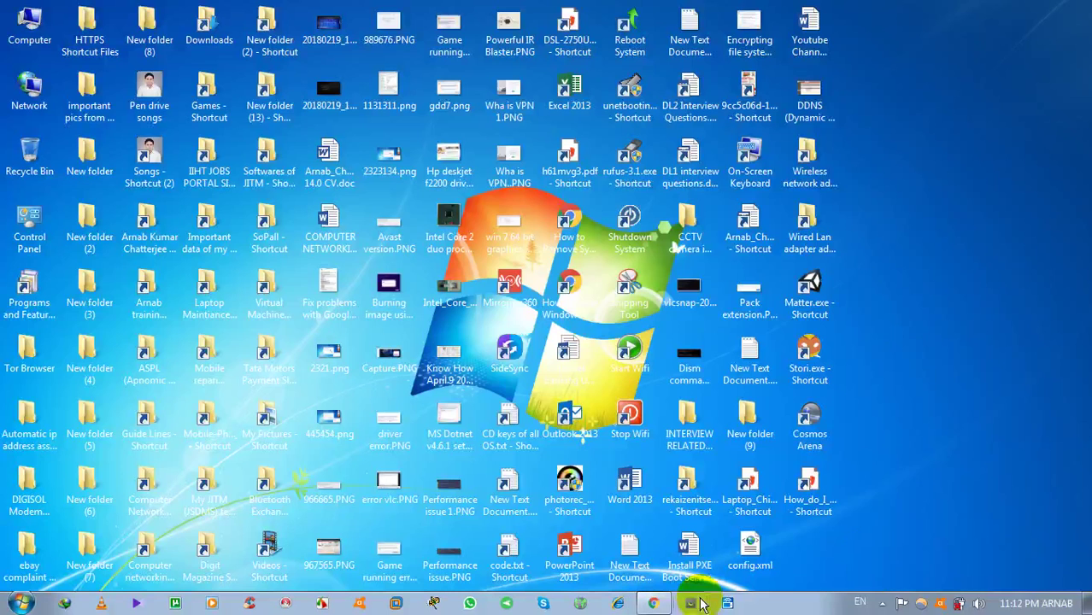
{"action": "left_click", "coordinate": [879, 601]}
{"action": "right_click", "coordinate": [855, 537]}
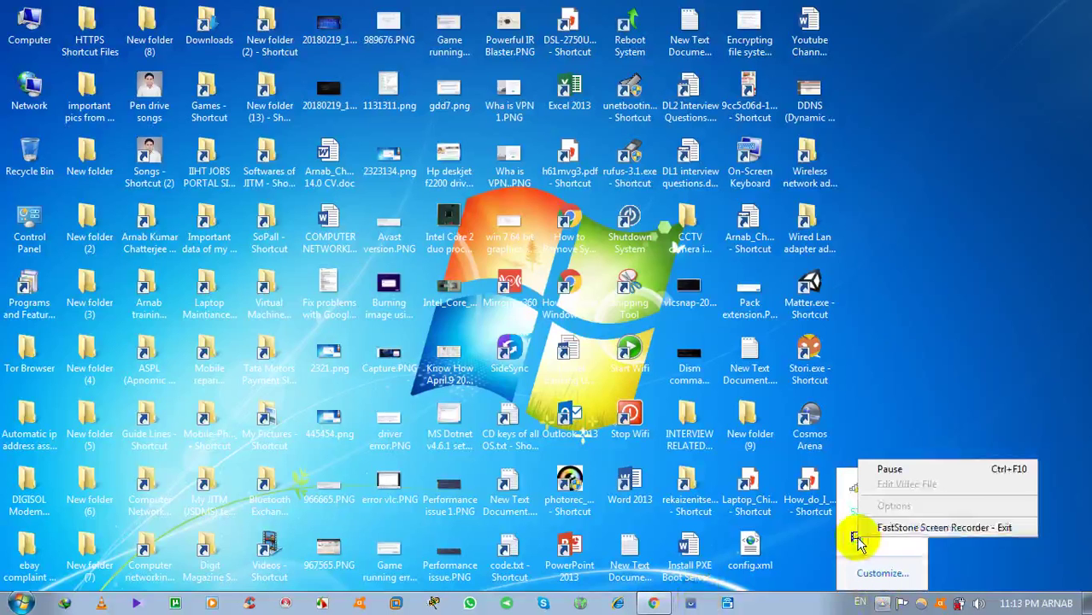